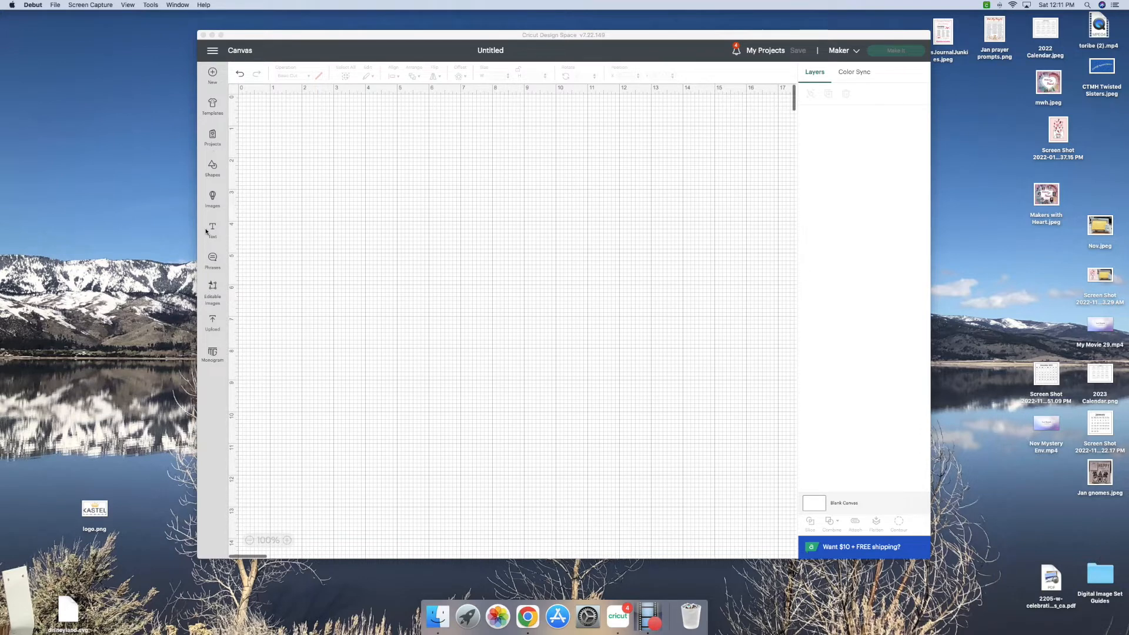
# Step: Add a square shape to the canvas and resize it to 5.5 in wide by 4.25 in high, proportions unlocked
pyautogui.click(212, 171)
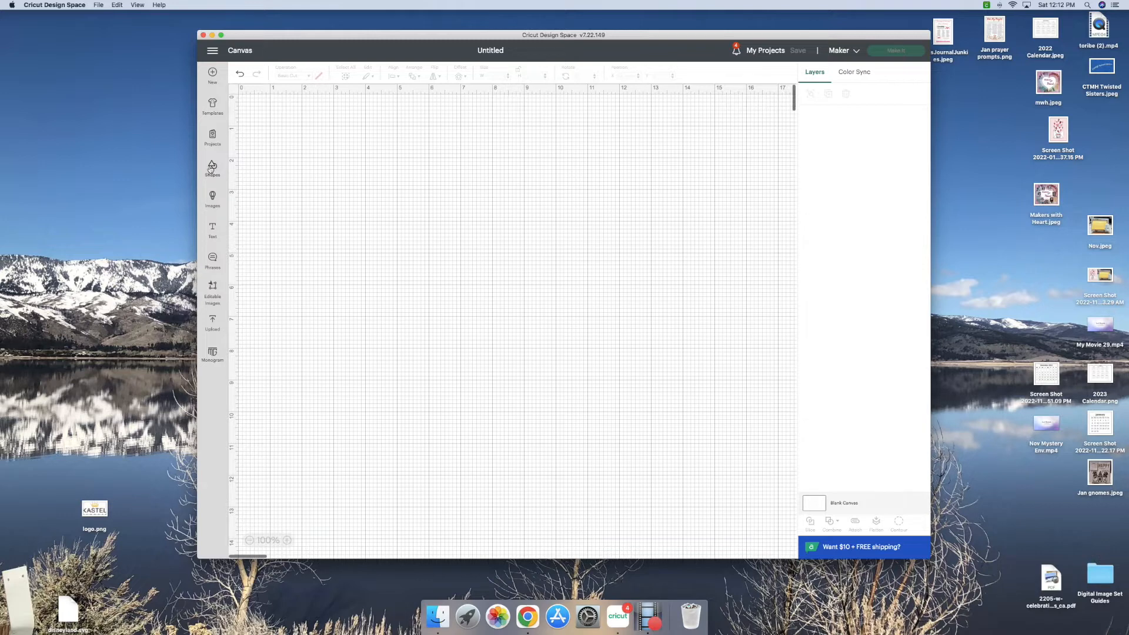
pyautogui.click(213, 170)
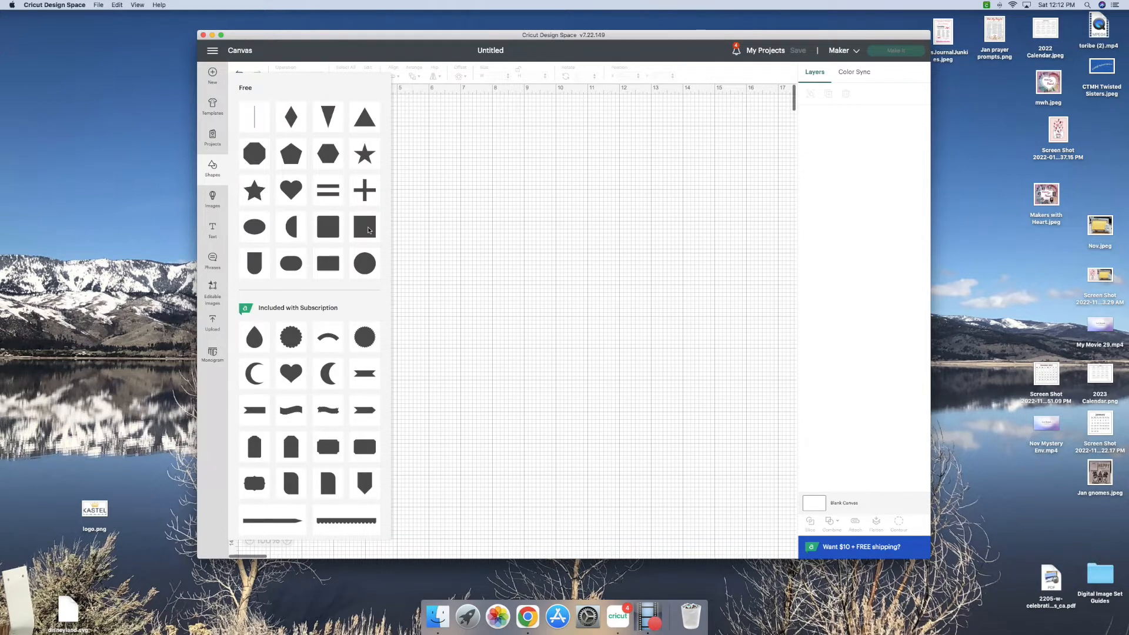
pyautogui.click(364, 229)
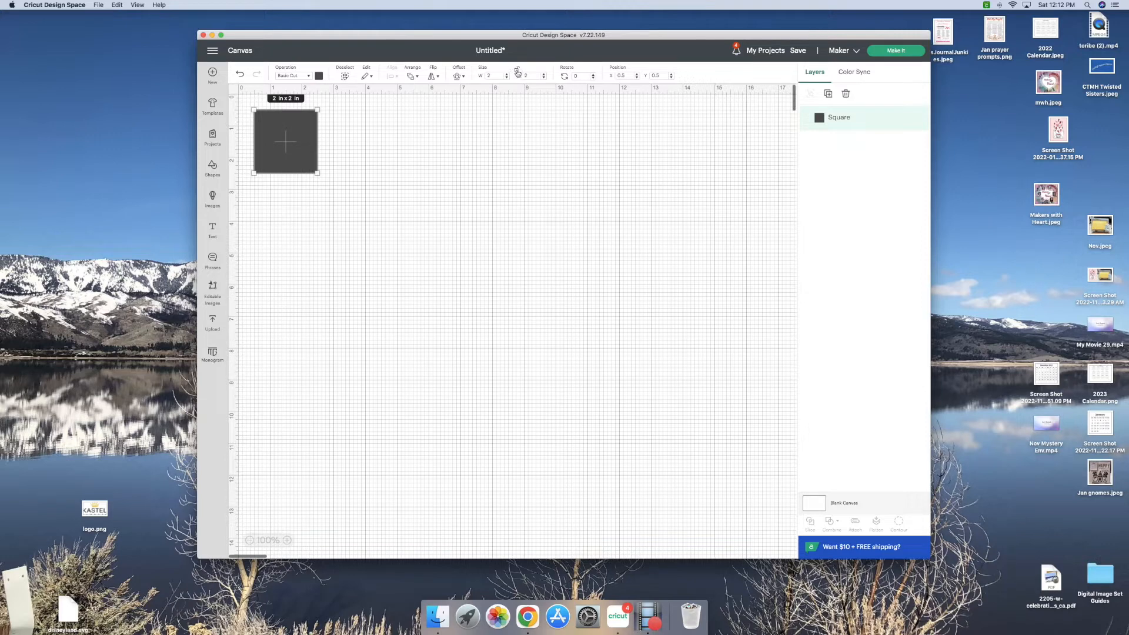
pyautogui.moveTo(493, 76); pyautogui.dragTo(481, 79)
pyautogui.write('5.5')
pyautogui.press('Tab')
pyautogui.write('4.25')
pyautogui.press('Tab')
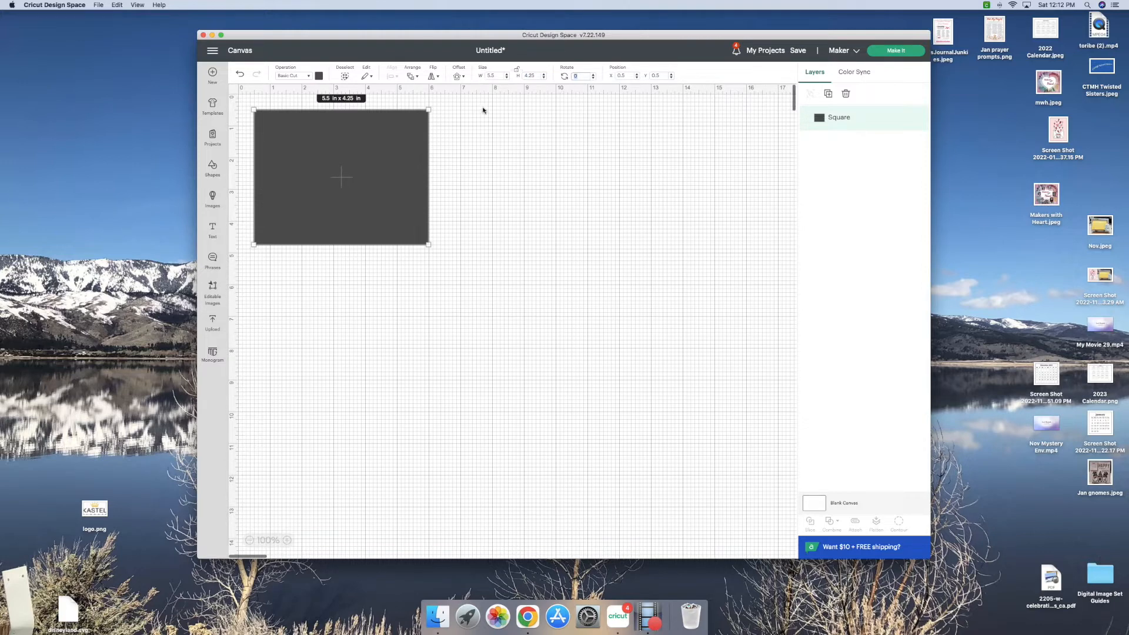
# Step: Position the rectangle near the canvas's upper middle and place a duplicate of it well below, at the canvas's left edge
pyautogui.click(476, 139)
pyautogui.moveTo(375, 170); pyautogui.dragTo(538, 194)
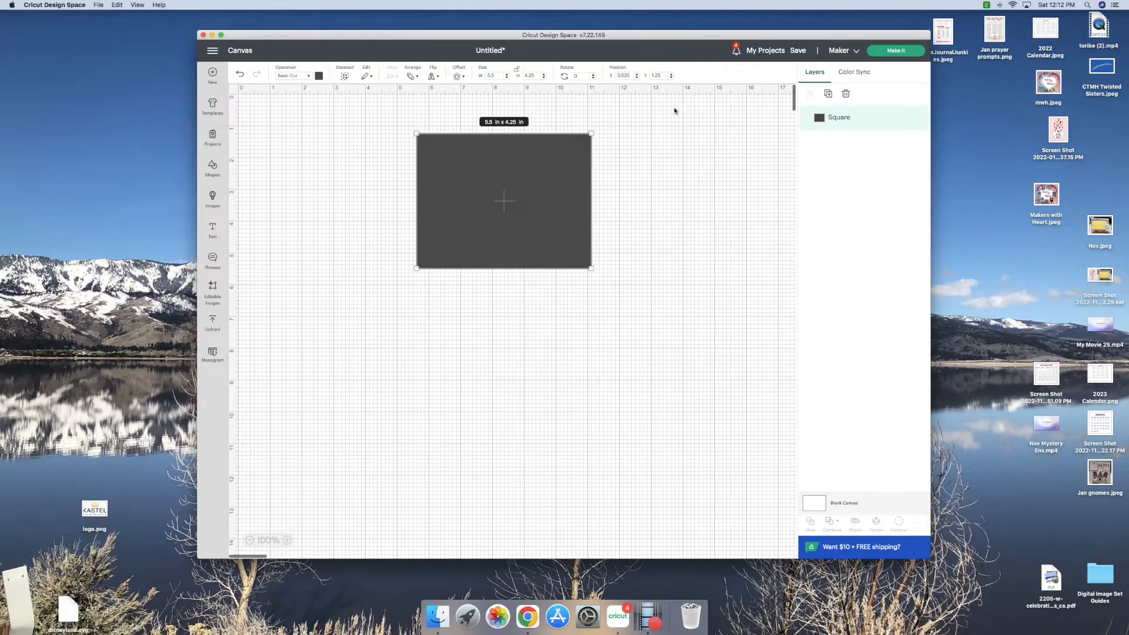
pyautogui.click(829, 95)
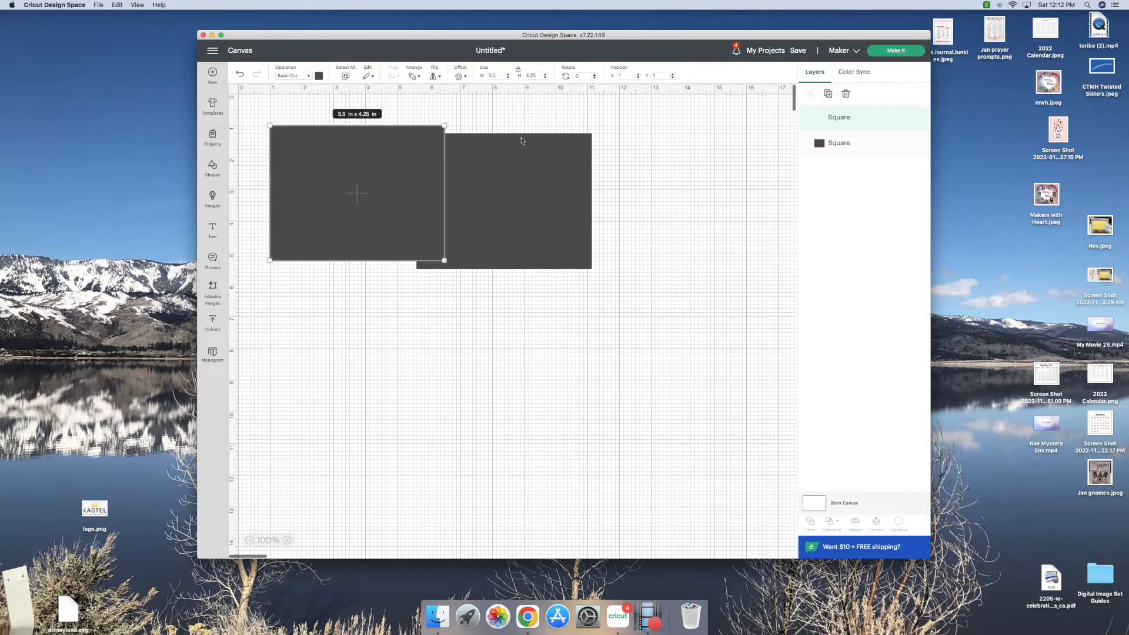
pyautogui.moveTo(341, 189); pyautogui.dragTo(307, 561)
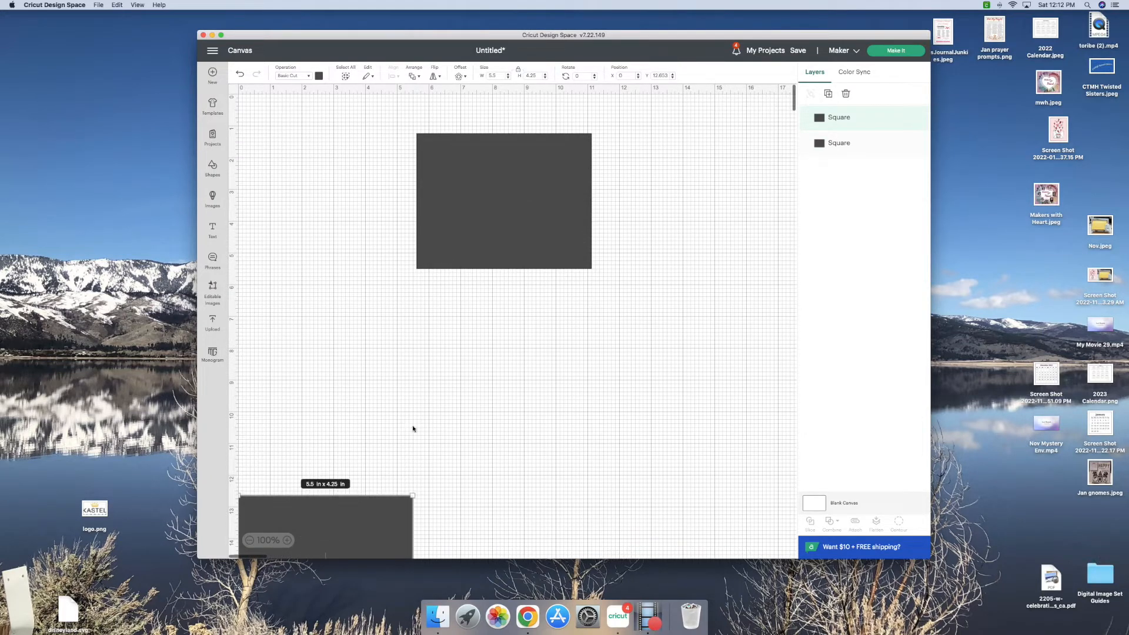
pyautogui.moveTo(498, 199)
pyautogui.mouseDown()
pyautogui.moveTo(527, 202)
pyautogui.moveTo(510, 208)
pyautogui.mouseUp()
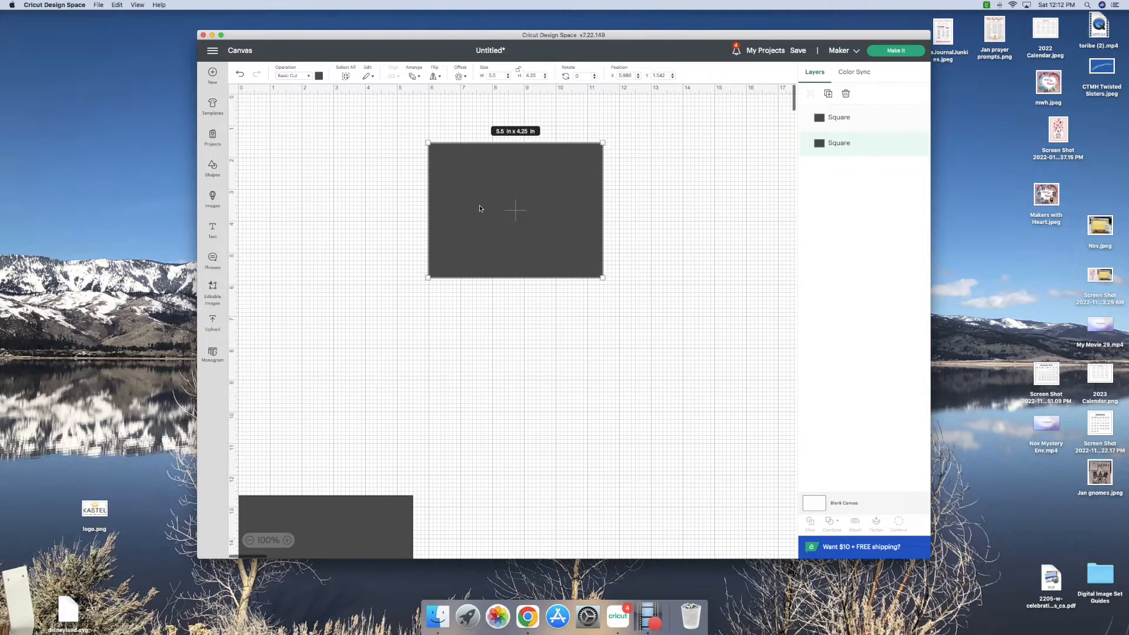
# Step: Change the material color of the upper rectangle to dark green
pyautogui.click(318, 76)
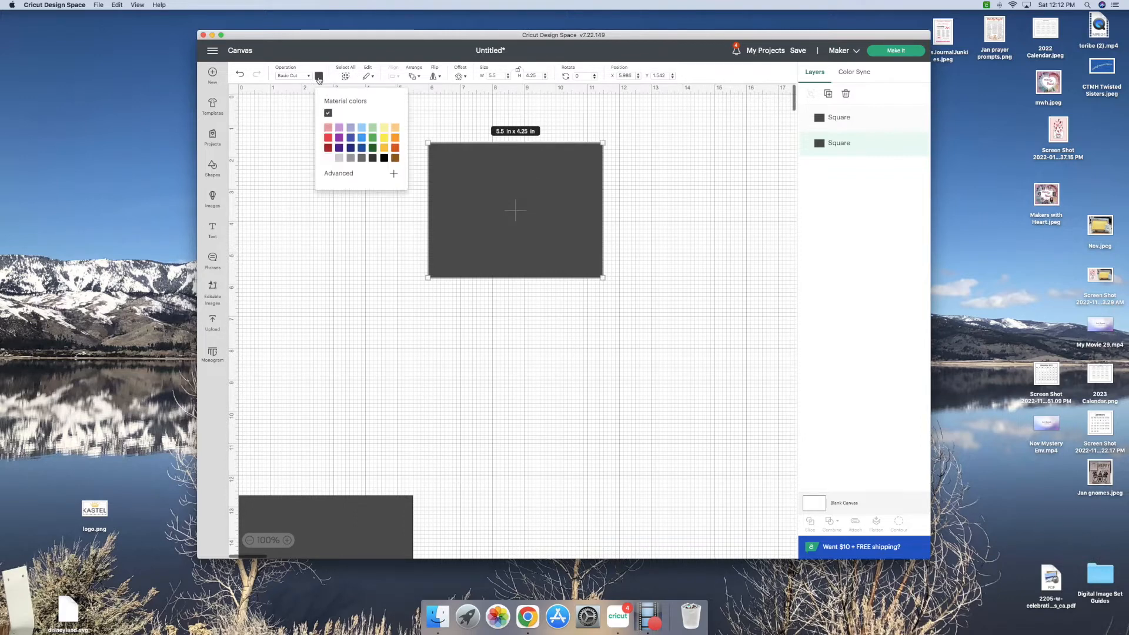
pyautogui.click(373, 139)
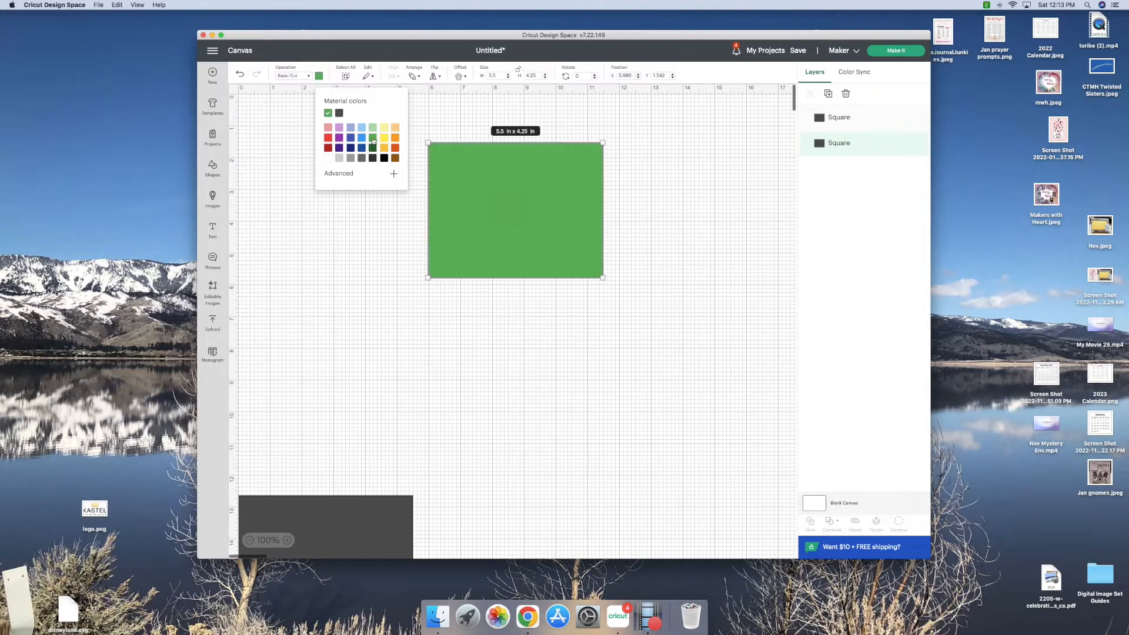
pyautogui.click(373, 148)
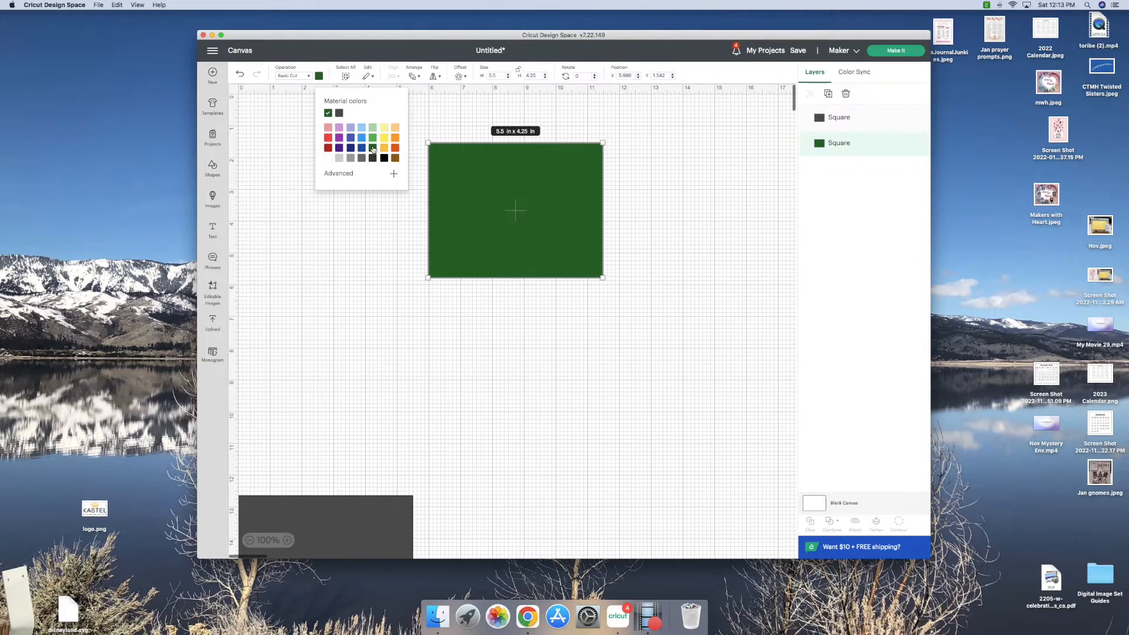
pyautogui.click(353, 203)
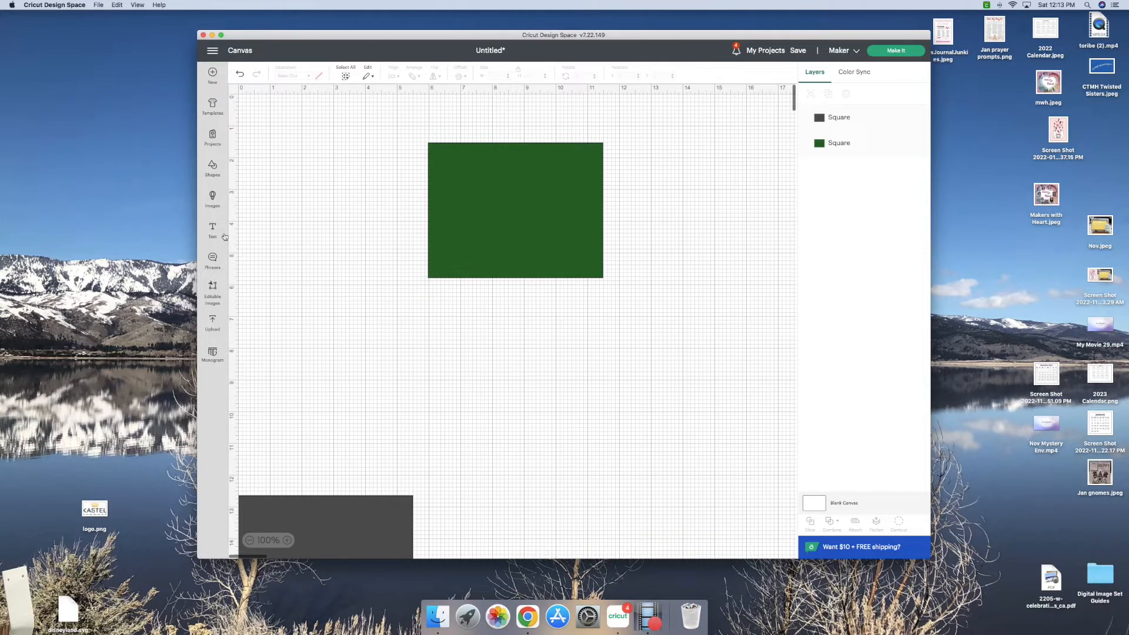
# Step: Search the image library for "Merry Christmas" and add the design with Santa's sleigh, reindeer and a family-name line to the canvas
pyautogui.click(213, 200)
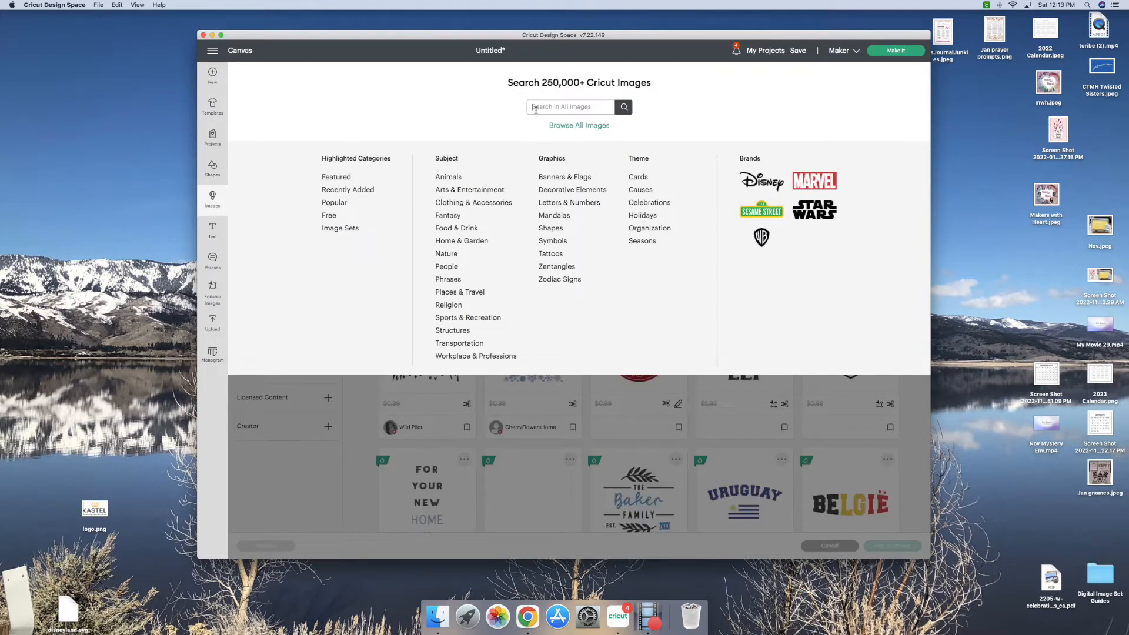
pyautogui.write('m')
pyautogui.write('e')
pyautogui.write('rry Christmas')
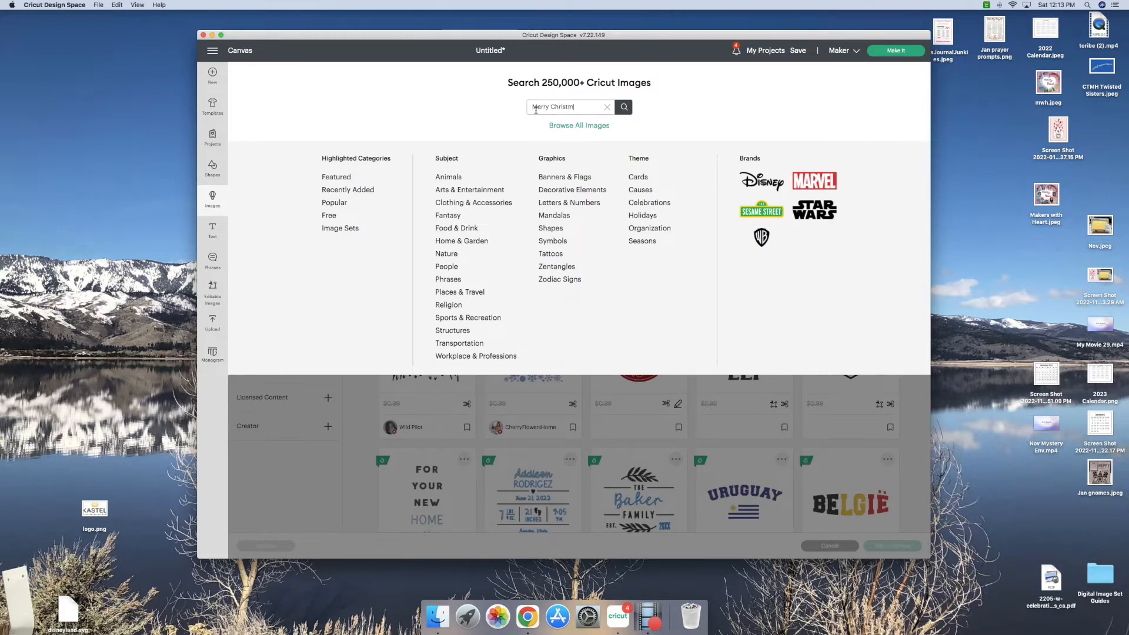
pyautogui.press('Return')
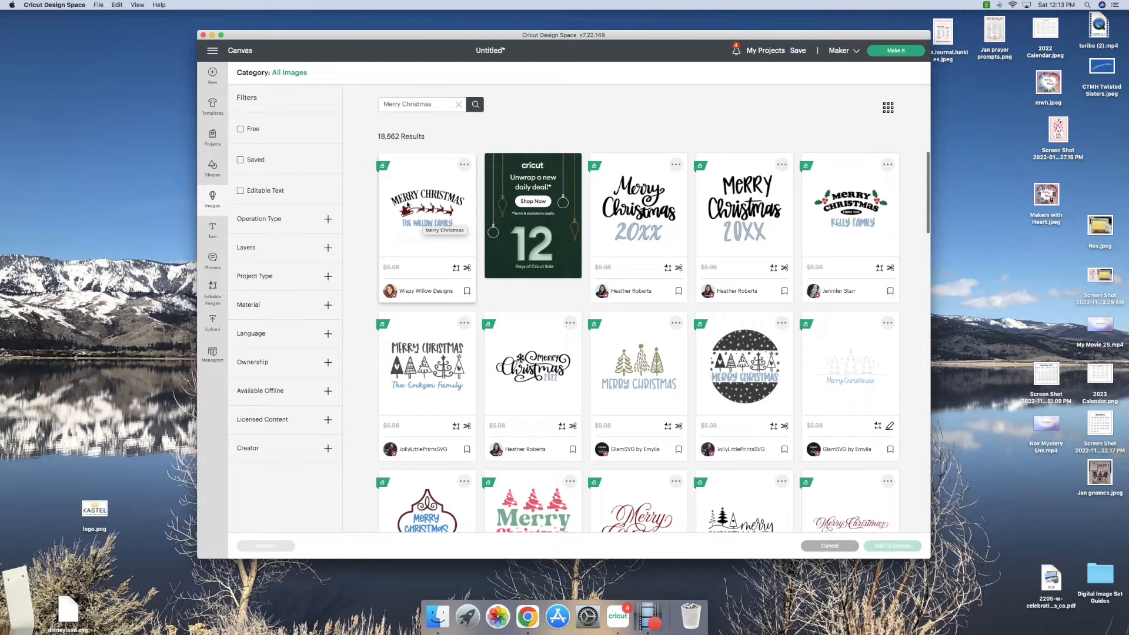
pyautogui.click(399, 210)
pyautogui.click(888, 547)
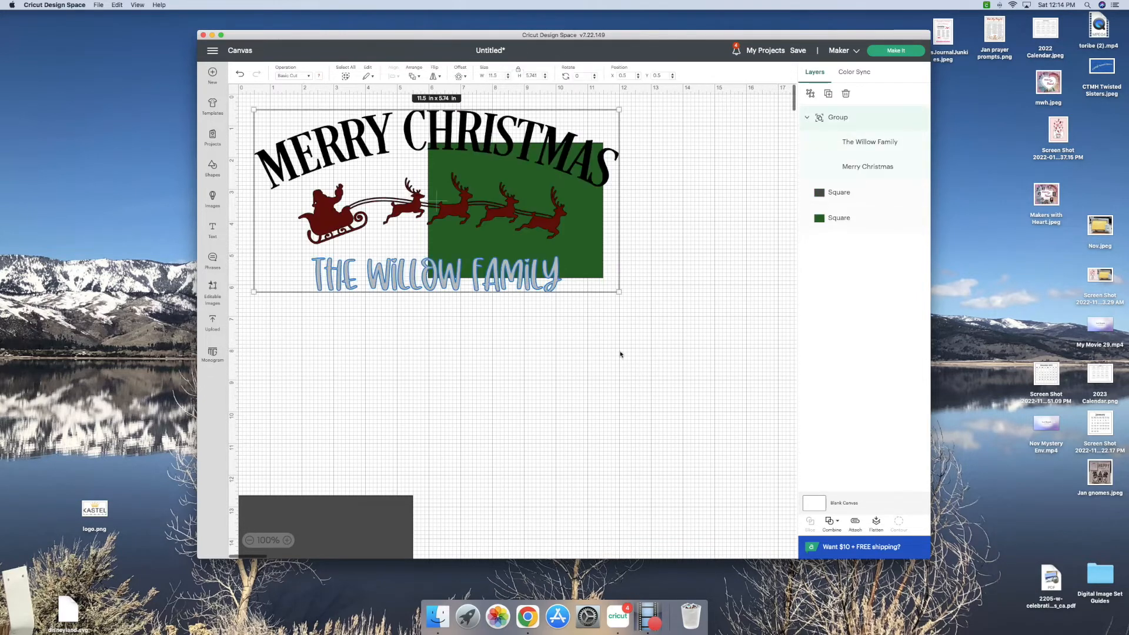
# Step: Move the Christmas design below the green rectangle, ungroup it and delete its family-name text line
pyautogui.moveTo(488, 241); pyautogui.dragTo(645, 420)
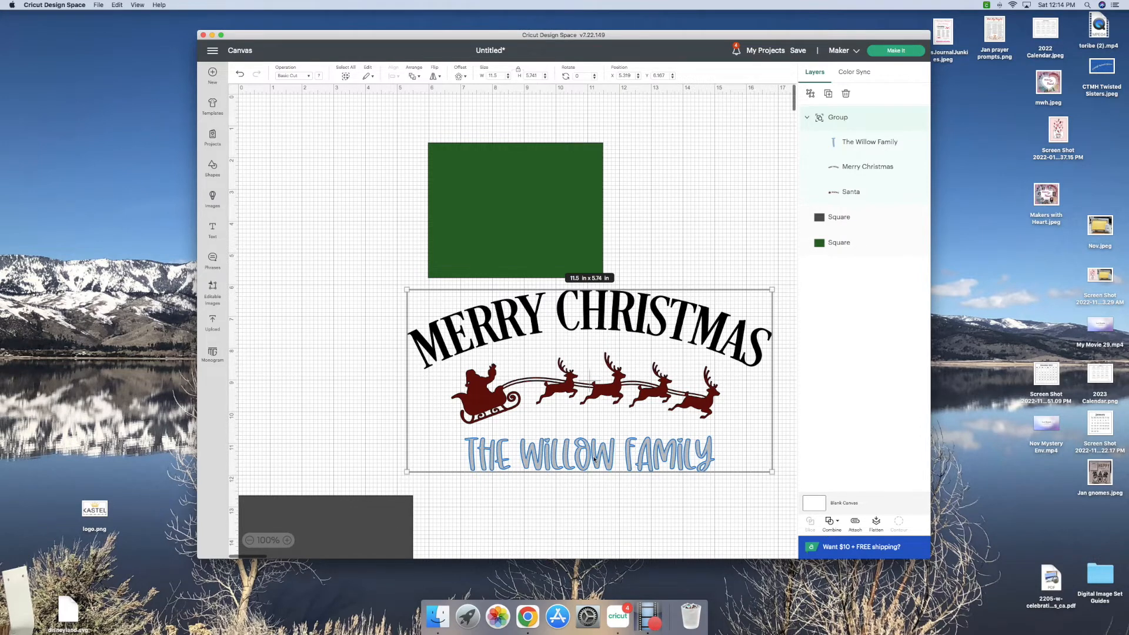
pyautogui.click(582, 519)
pyautogui.click(602, 396)
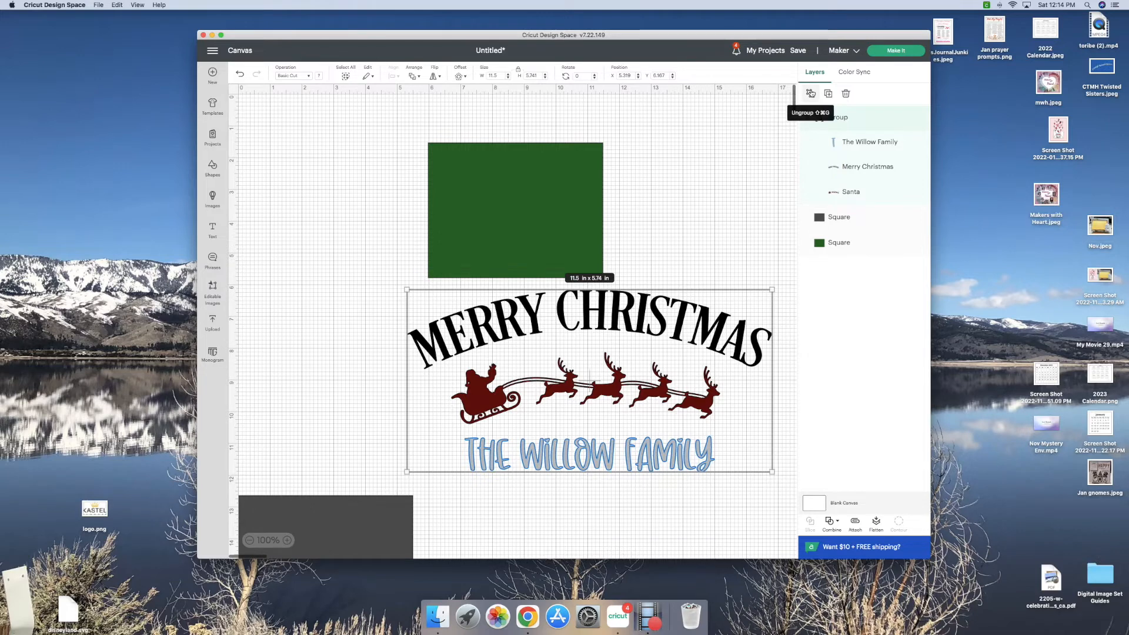
pyautogui.click(811, 92)
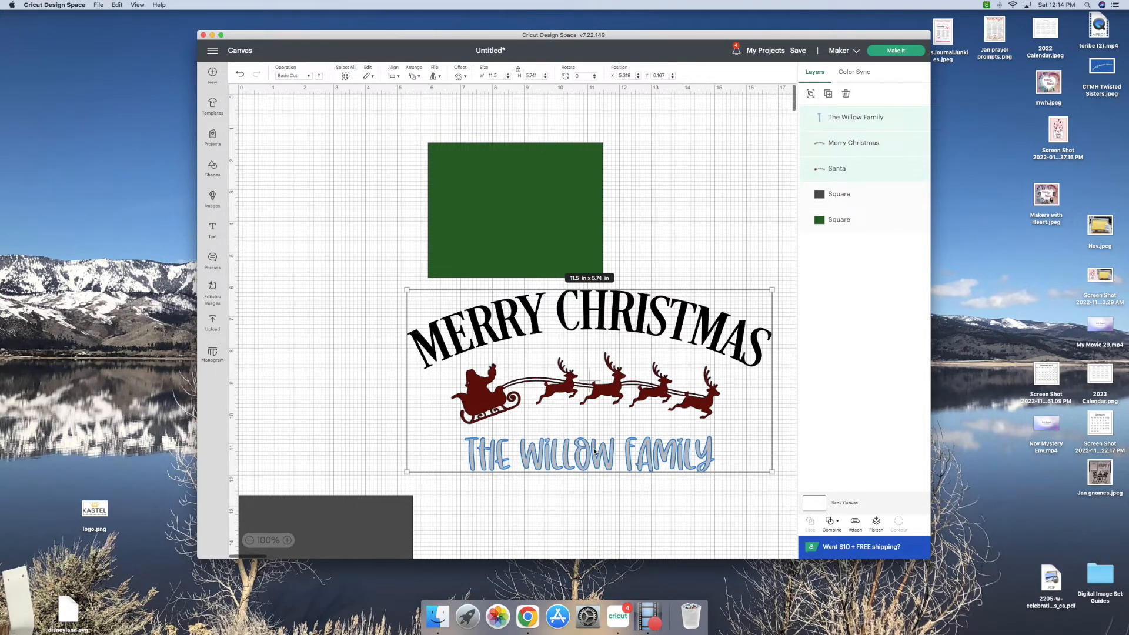
pyautogui.click(580, 513)
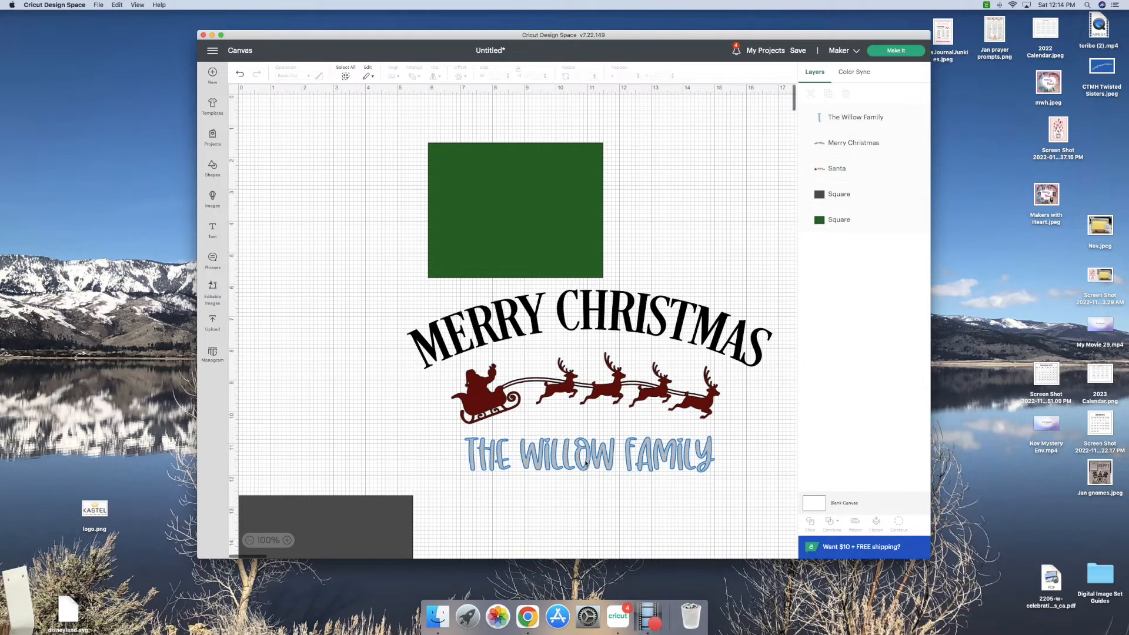
pyautogui.click(585, 464)
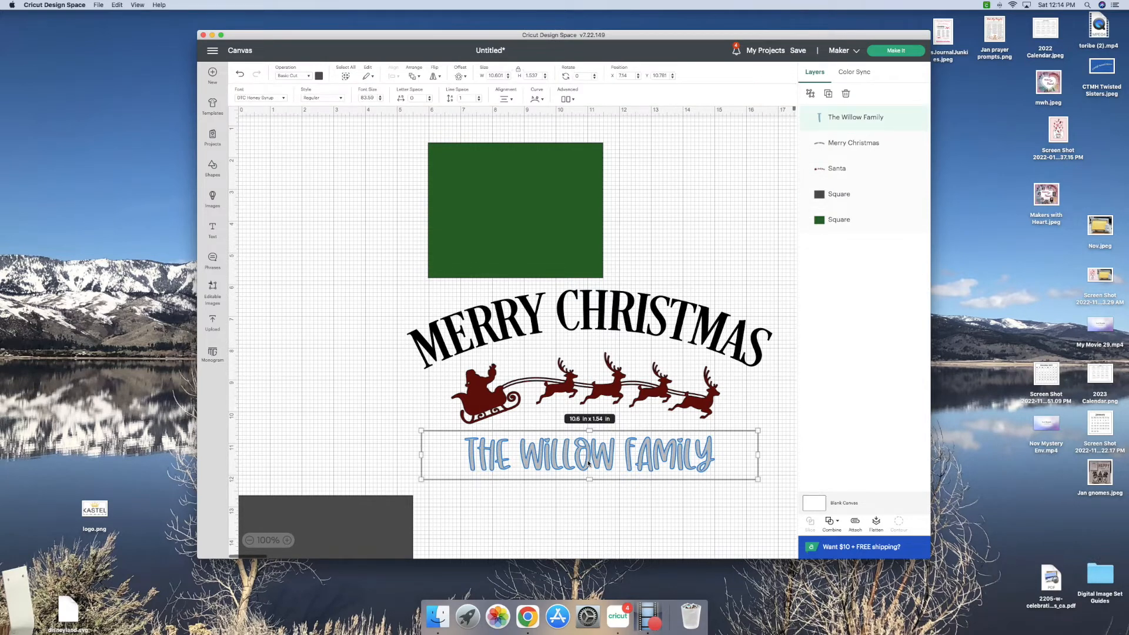
pyautogui.press('Delete')
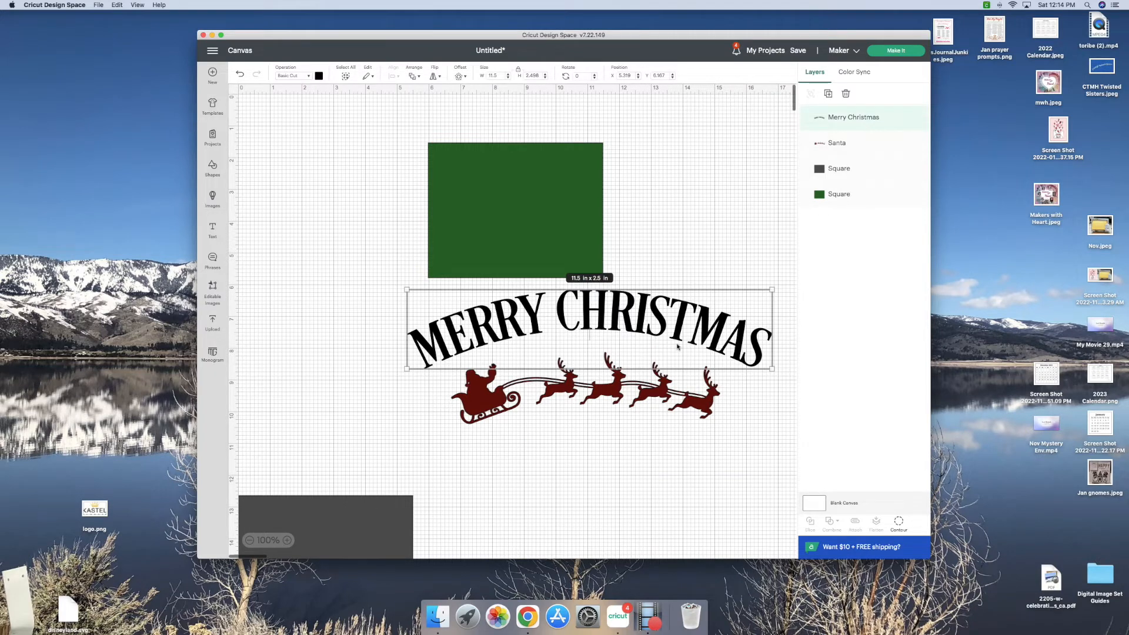
# Step: Group the Merry Christmas lettering with the Santa image, then scale the group to about 5.17 in wide and place it on the green rectangle
pyautogui.moveTo(404, 291); pyautogui.dragTo(777, 432)
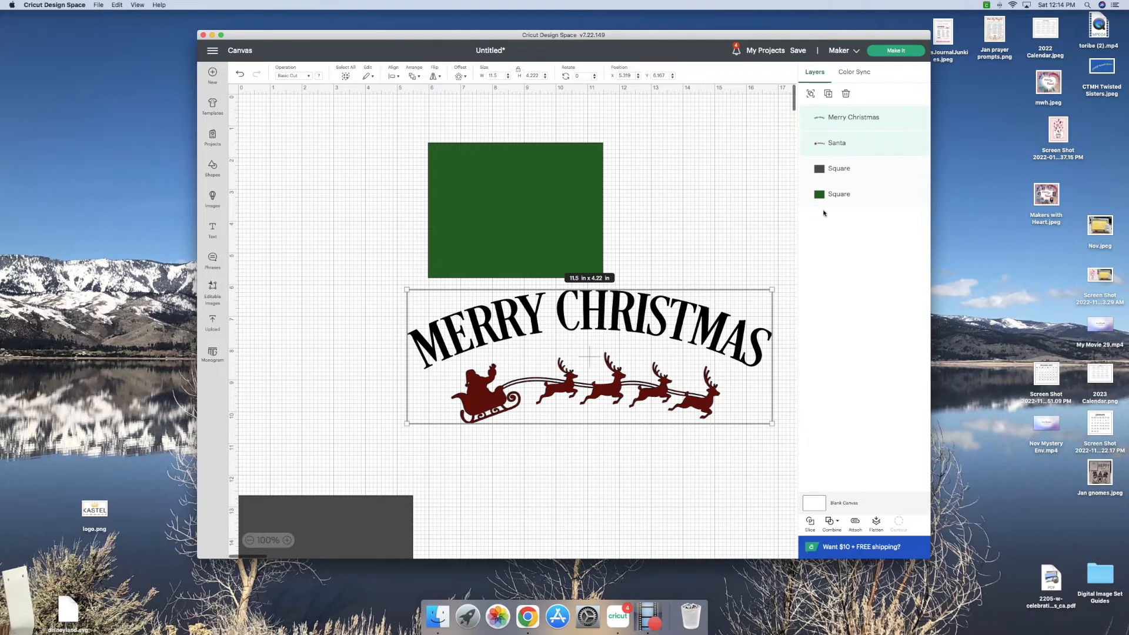
pyautogui.click(810, 94)
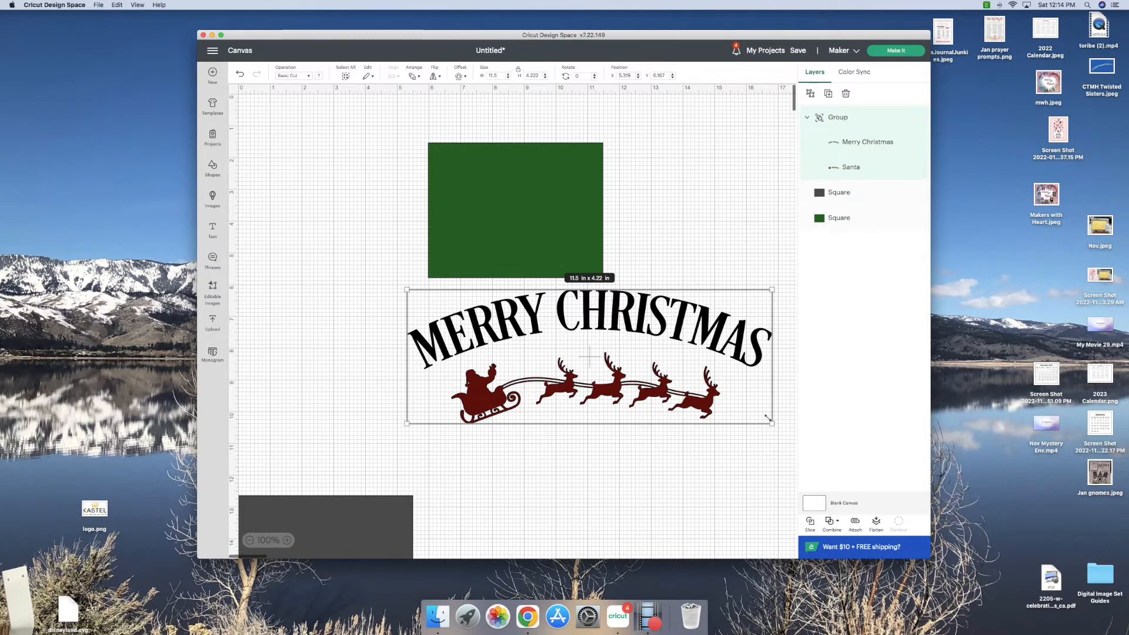
pyautogui.moveTo(768, 418); pyautogui.dragTo(597, 229)
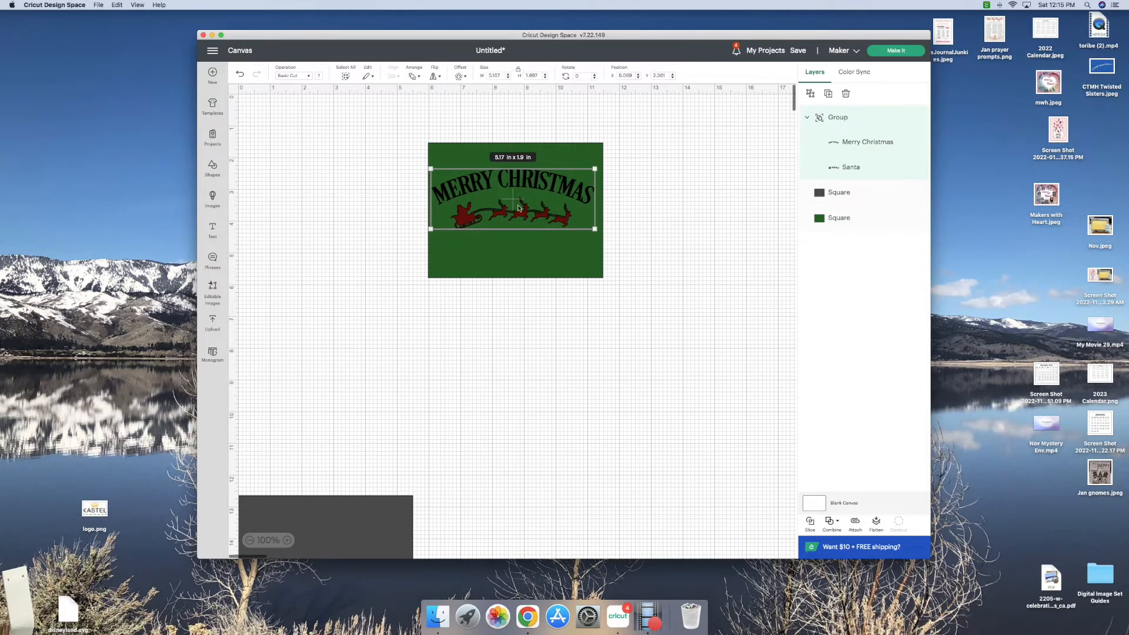
pyautogui.moveTo(516, 204); pyautogui.dragTo(517, 205)
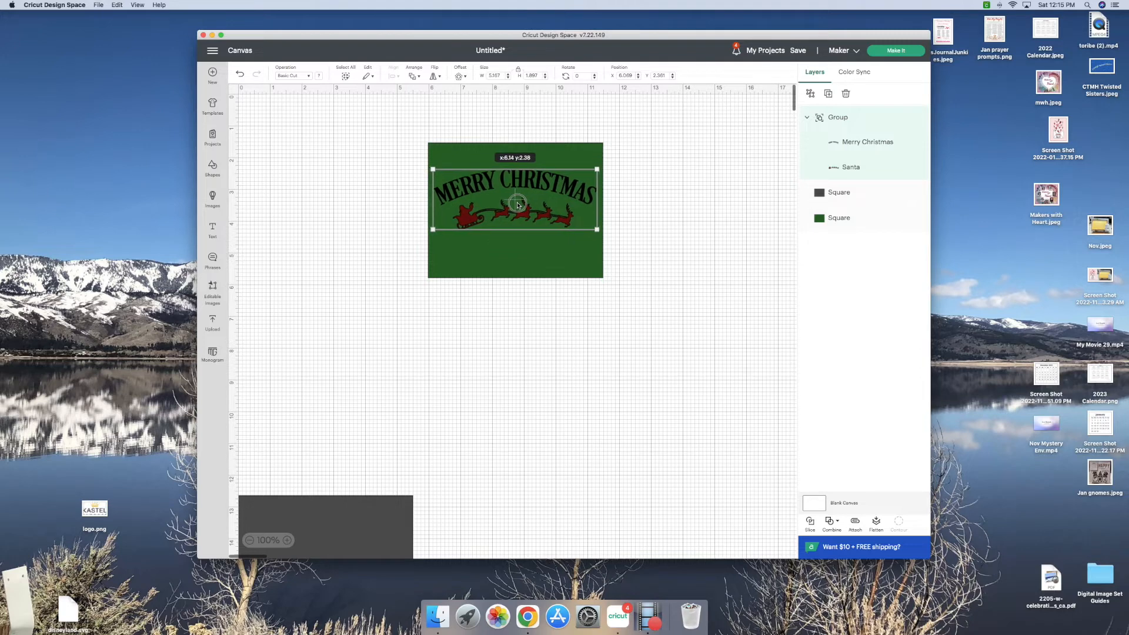
pyautogui.moveTo(517, 205); pyautogui.dragTo(518, 204)
# Step: Ungroup the design and move the Merry Christmas lettering up toward the green rectangle's upper edge
pyautogui.click(811, 93)
pyautogui.click(640, 333)
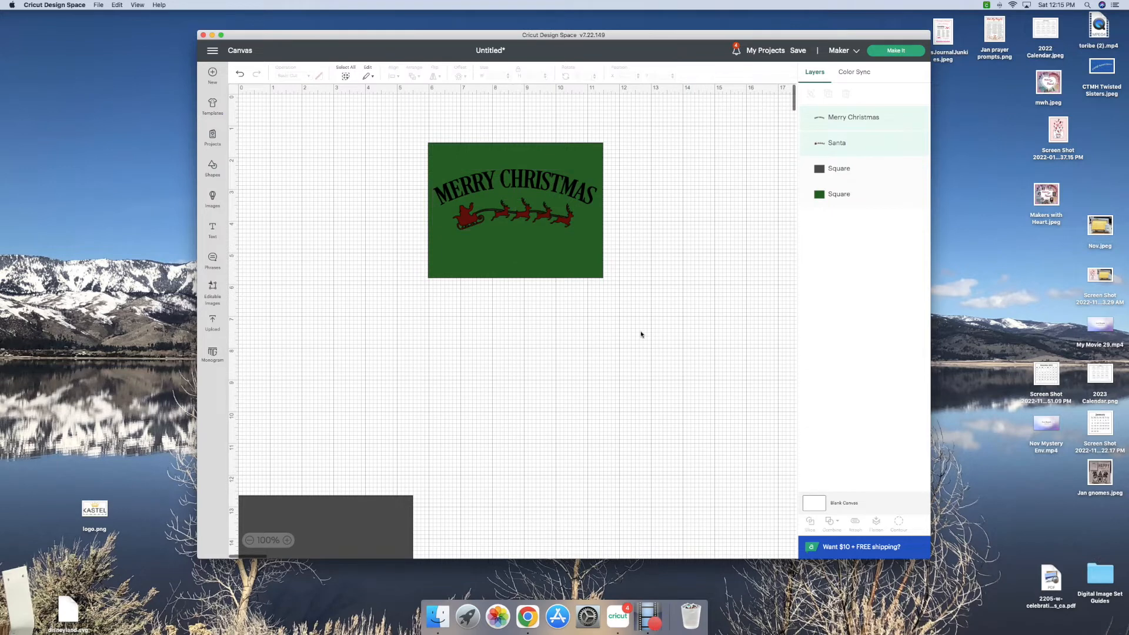
pyautogui.moveTo(518, 188); pyautogui.dragTo(519, 172)
# Step: Enlarge the Santa sleigh image to about 5.21 in wide and center it in the lower half of the green rectangle
pyautogui.click(525, 213)
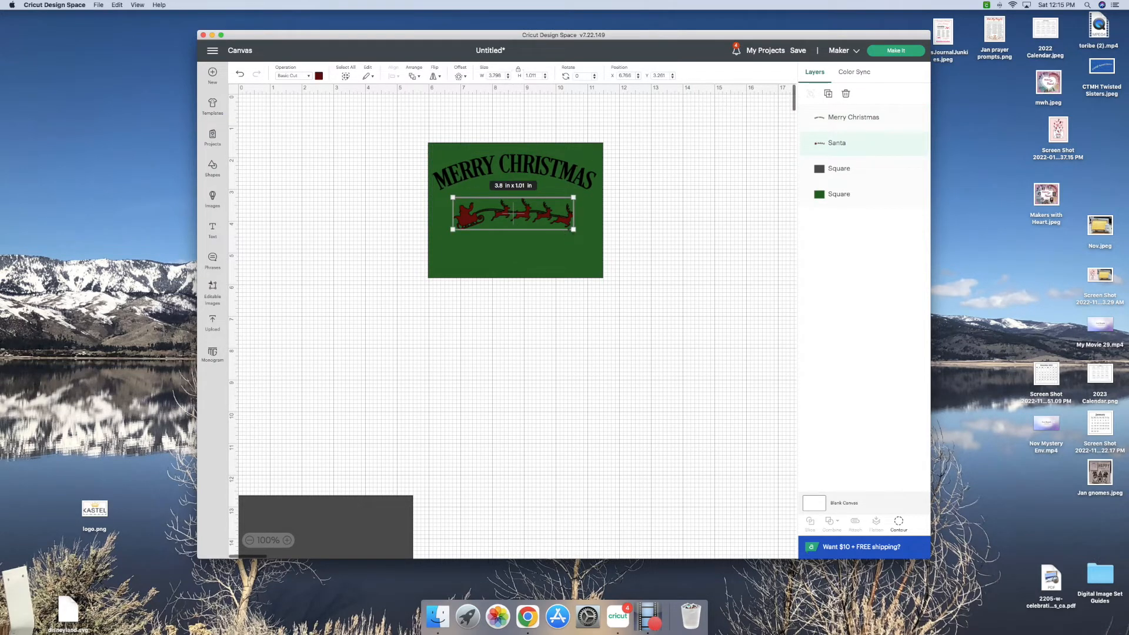
pyautogui.moveTo(574, 229); pyautogui.dragTo(618, 241)
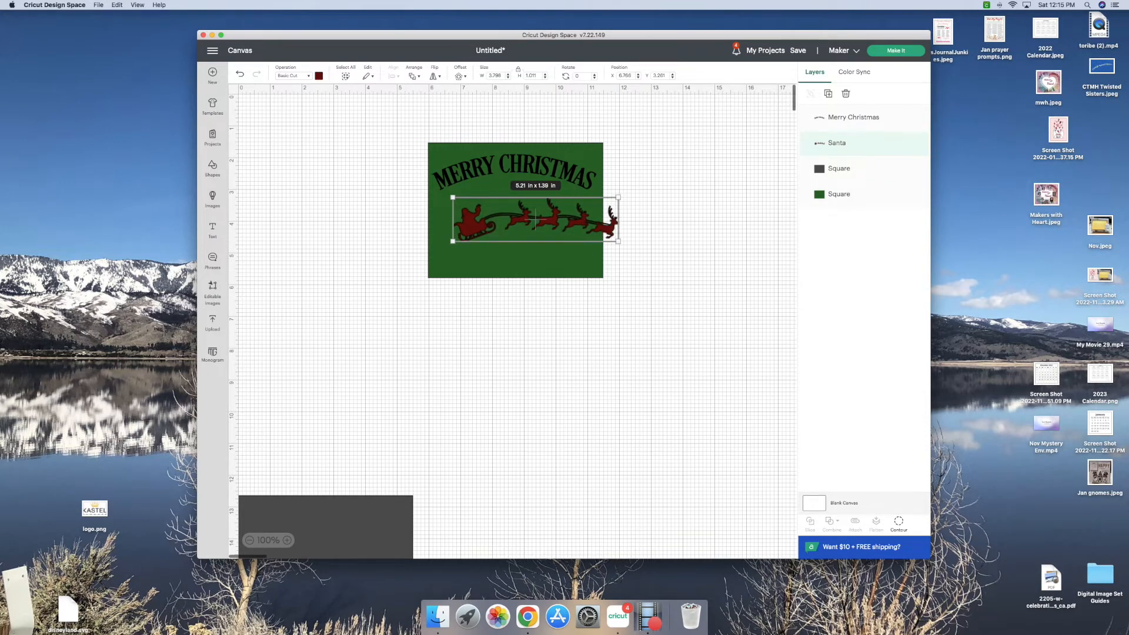
pyautogui.moveTo(534, 219); pyautogui.dragTo(518, 230)
pyautogui.click(641, 239)
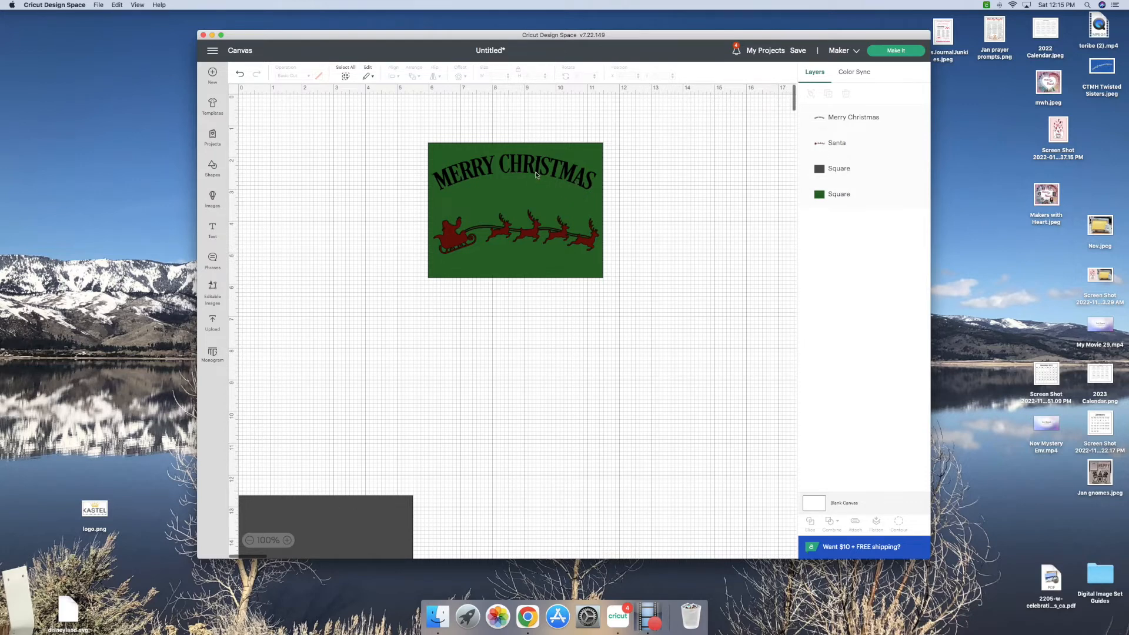
# Step: Slice the Merry Christmas lettering out of the green rectangle
pyautogui.moveTo(536, 175); pyautogui.dragTo(537, 175)
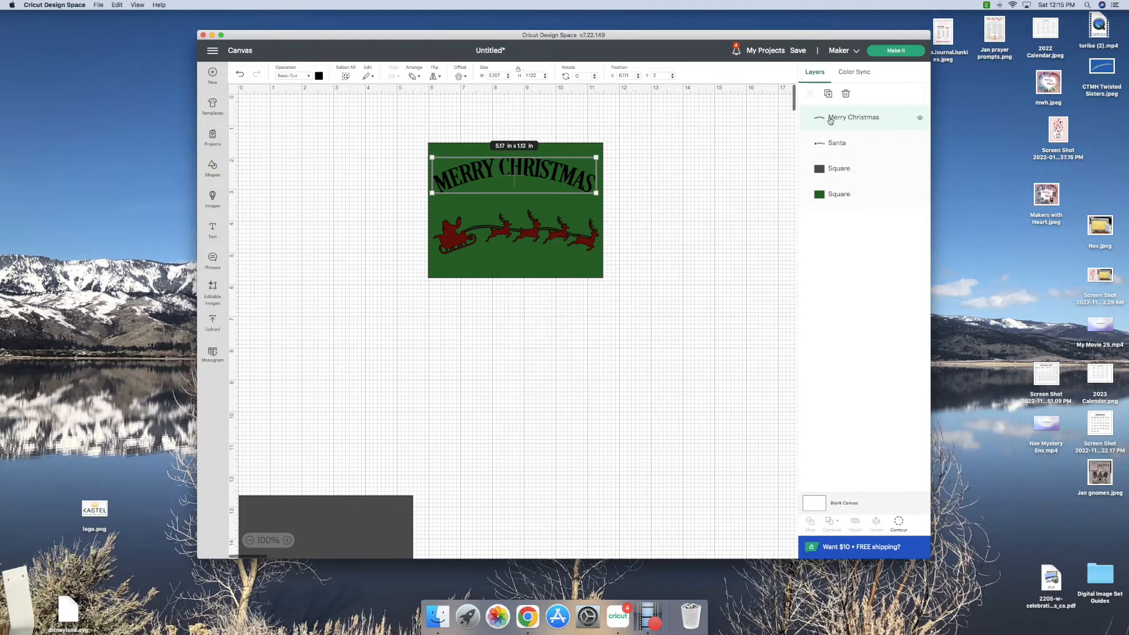
pyautogui.click(847, 201)
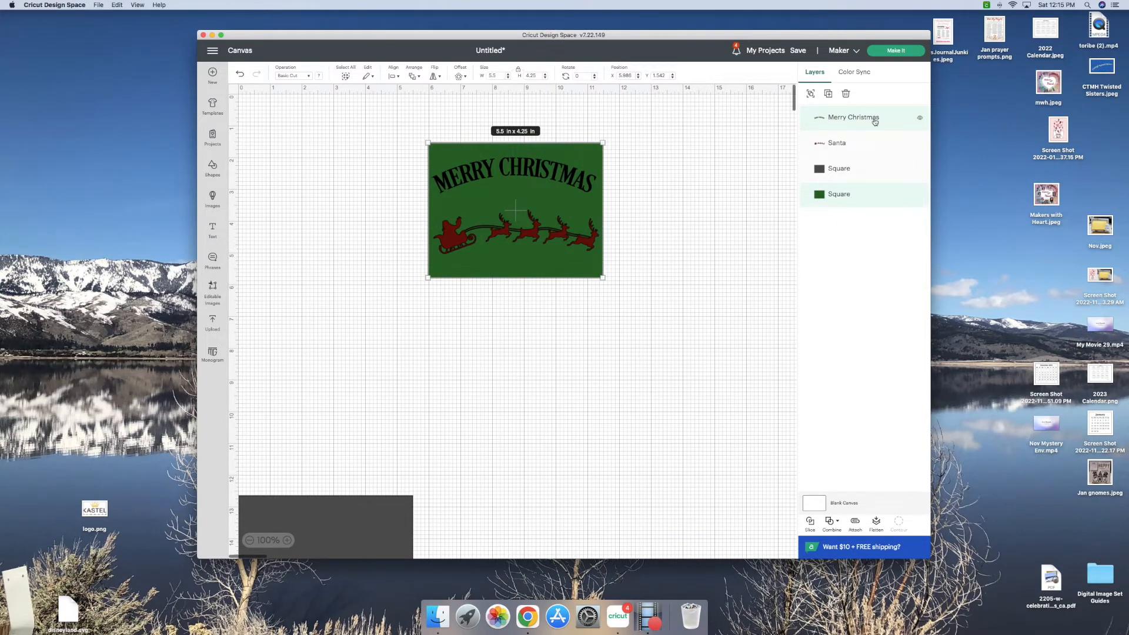
pyautogui.click(809, 527)
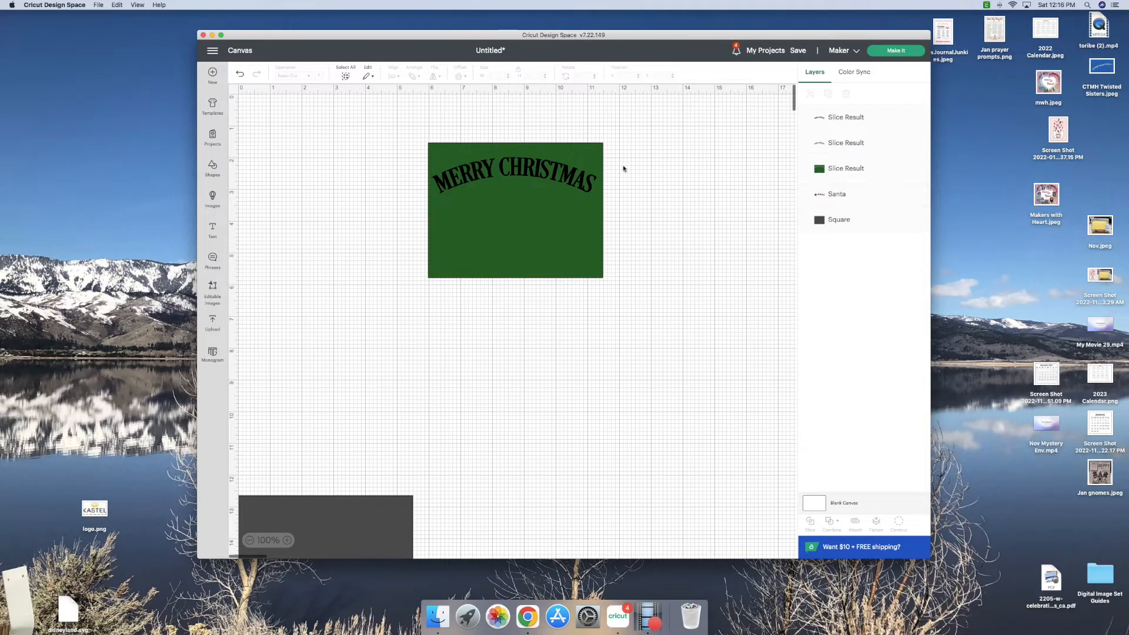
# Step: Pull the black and green Merry Christmas slice pieces off the green rectangle and delete both
pyautogui.moveTo(551, 175); pyautogui.dragTo(650, 382)
pyautogui.click(526, 172)
pyautogui.moveTo(526, 171); pyautogui.dragTo(631, 405)
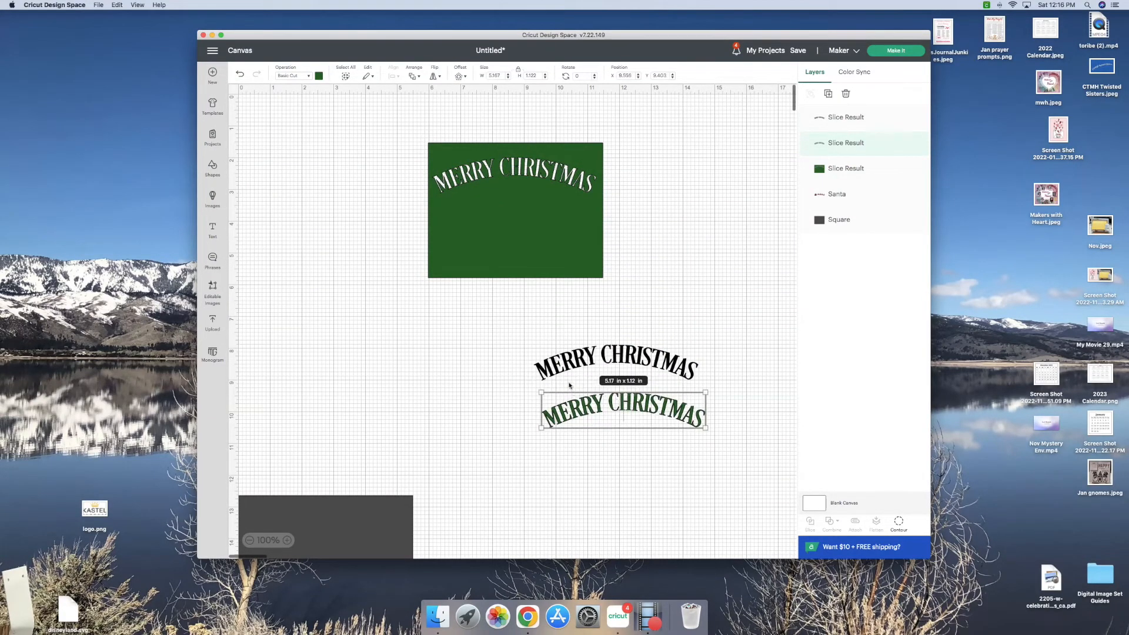
pyautogui.press('Delete')
pyautogui.click(602, 360)
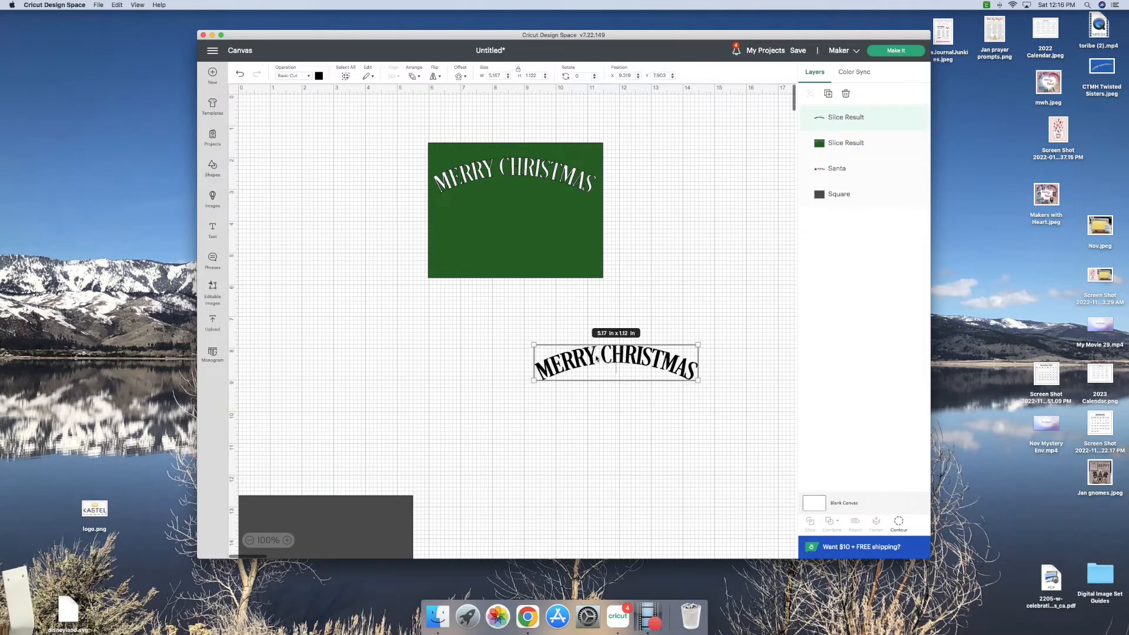
pyautogui.press('Delete')
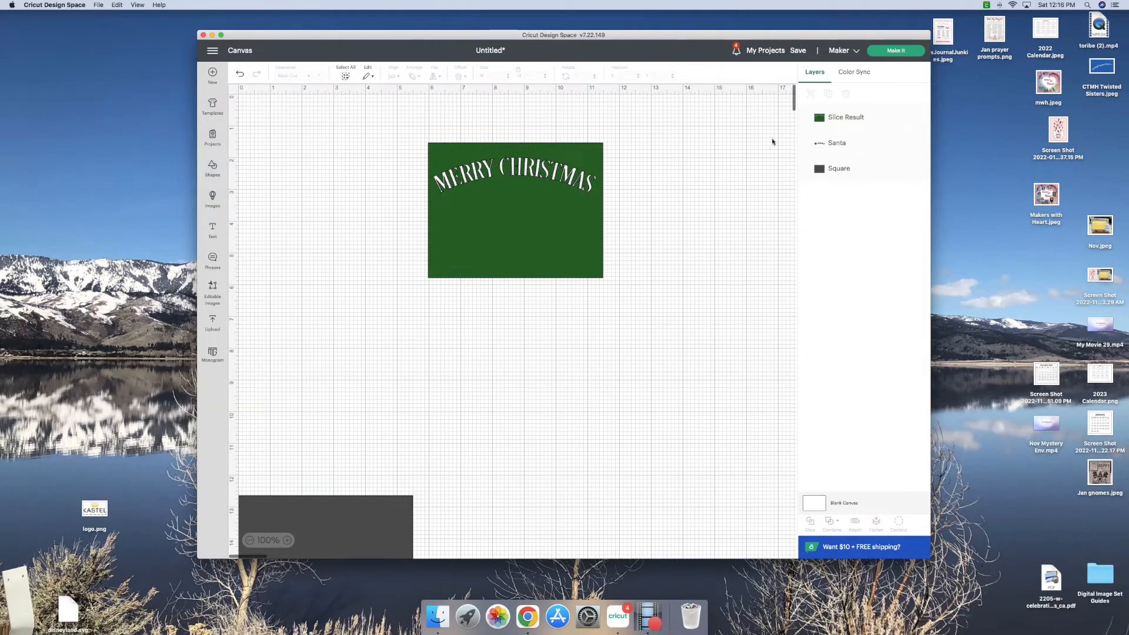
# Step: Bring the Santa sleigh image to the front and slice it out of the green rectangle
pyautogui.click(834, 143)
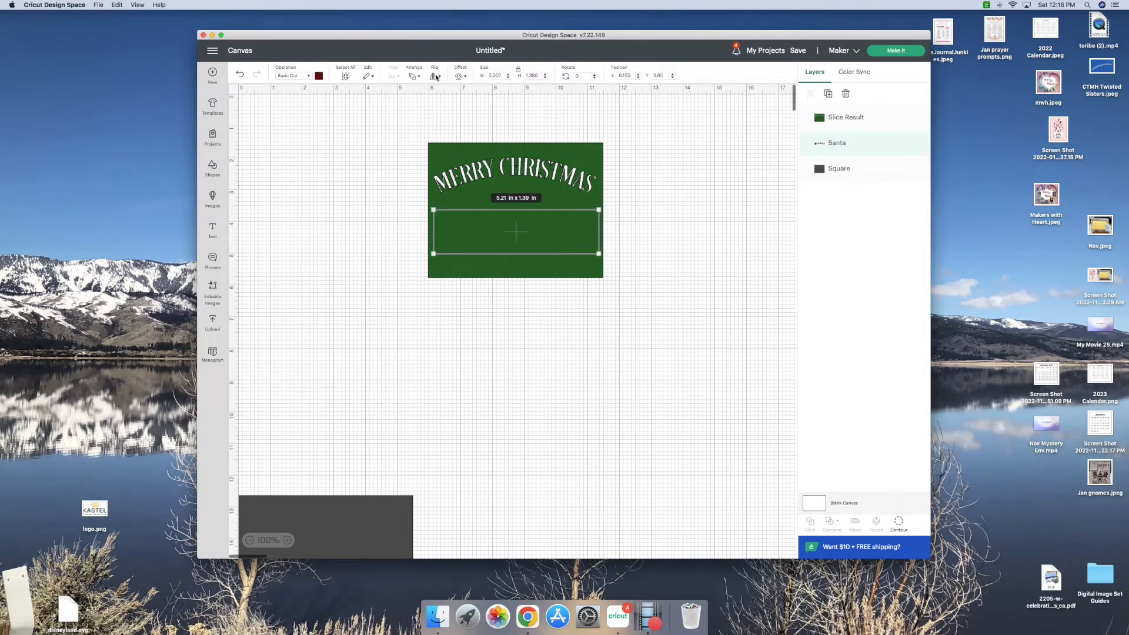
pyautogui.click(414, 76)
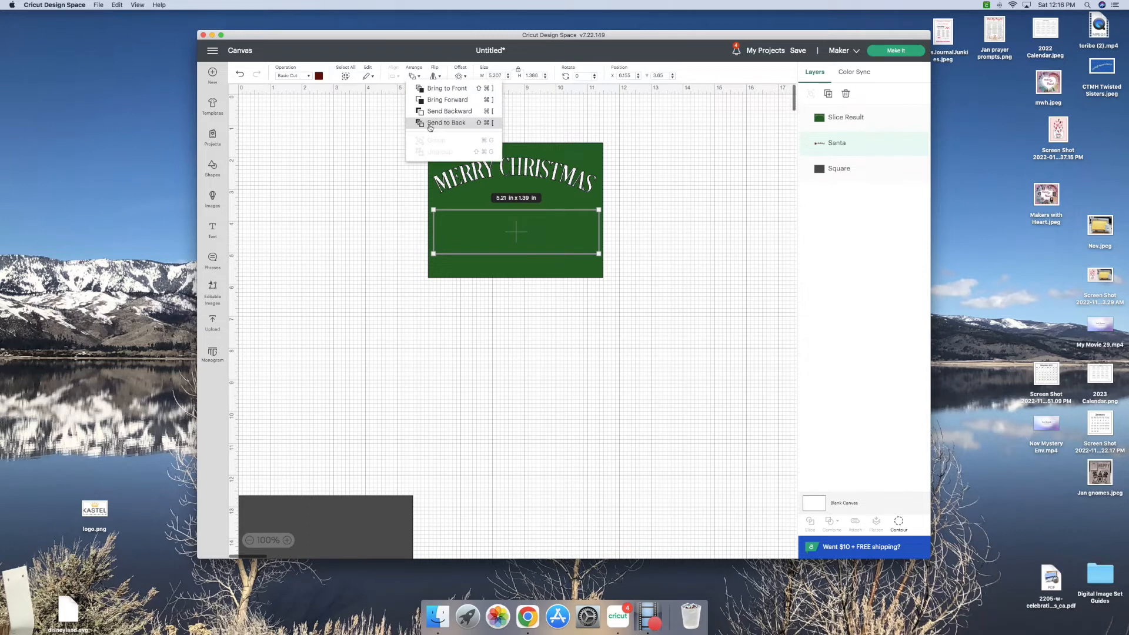
pyautogui.click(450, 89)
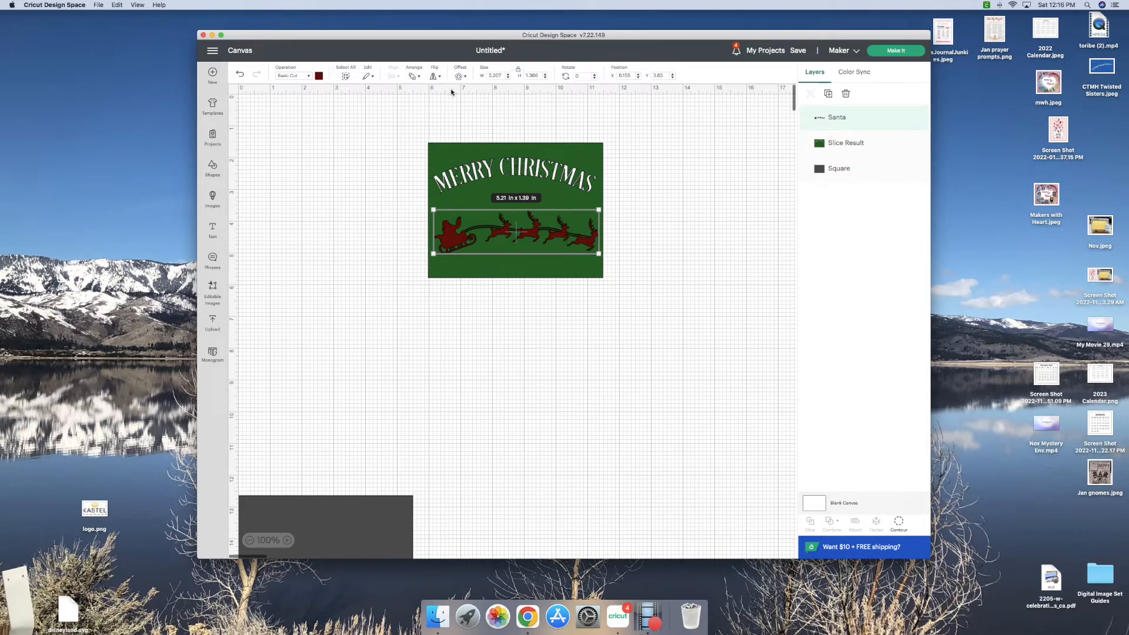
pyautogui.click(841, 146)
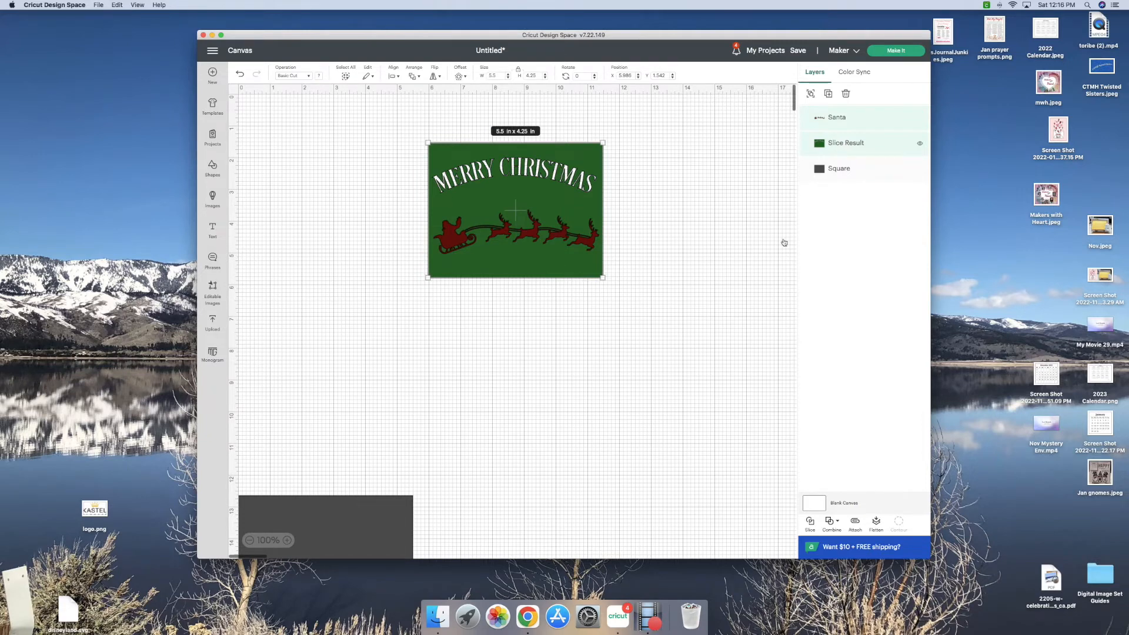
pyautogui.click(811, 524)
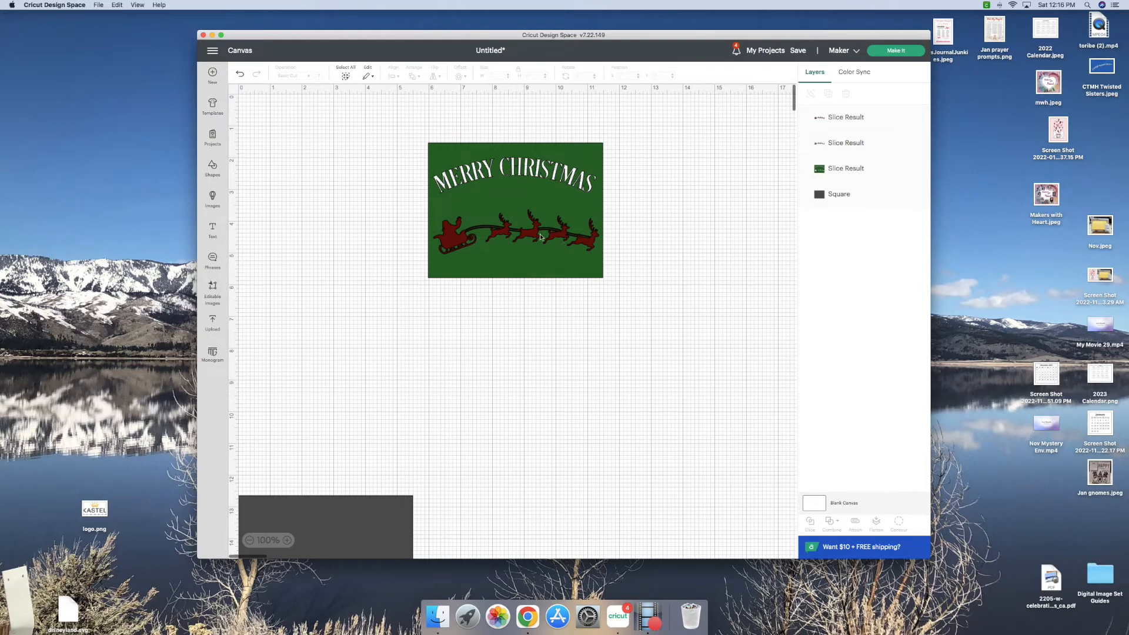
# Step: Pull the red and green Santa sleigh slice pieces off the green rectangle and delete both
pyautogui.moveTo(537, 244); pyautogui.dragTo(626, 377)
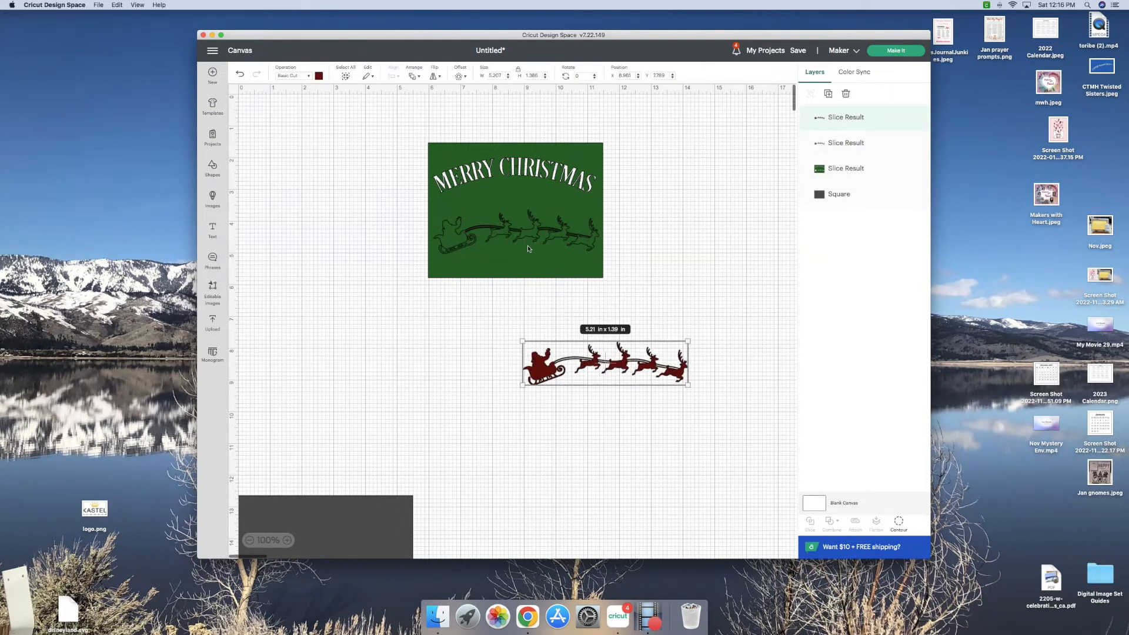
pyautogui.moveTo(533, 234); pyautogui.dragTo(638, 435)
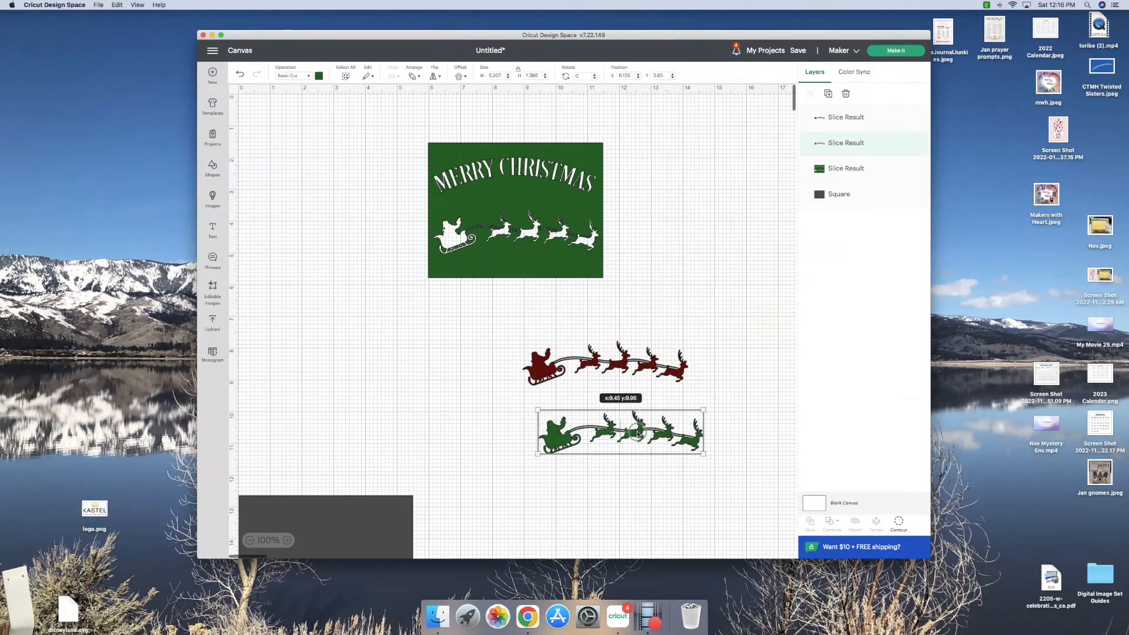
pyautogui.press('Delete')
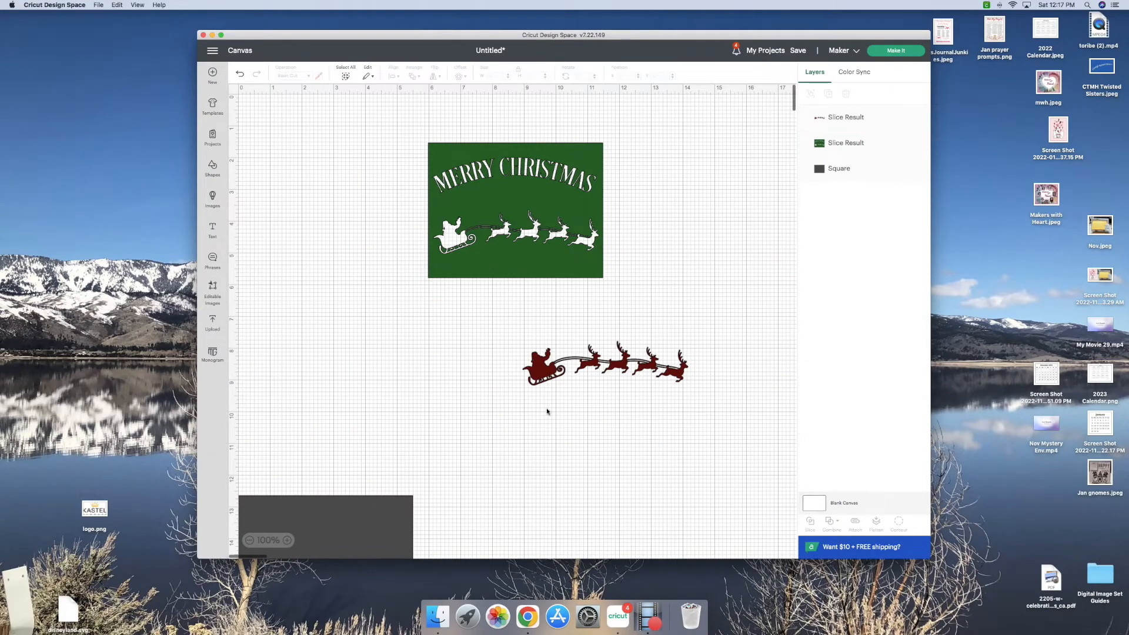
pyautogui.click(538, 365)
pyautogui.press('Delete')
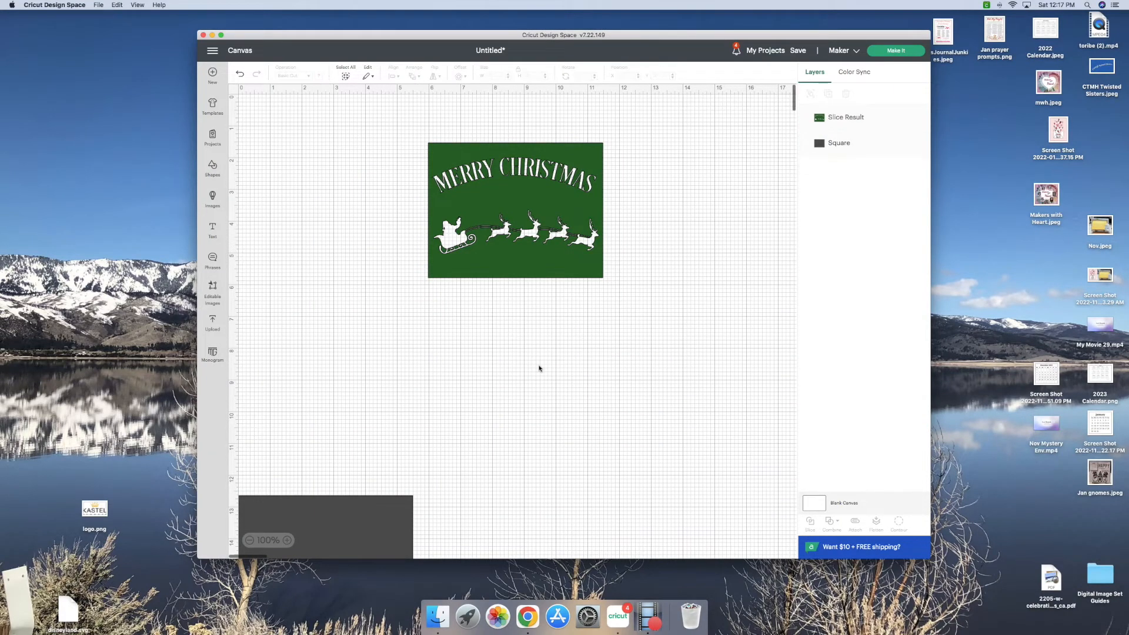
# Step: Move the dark grey rectangle below the green card, duplicate it, and place the copy beside the original
pyautogui.moveTo(376, 506); pyautogui.dragTo(553, 352)
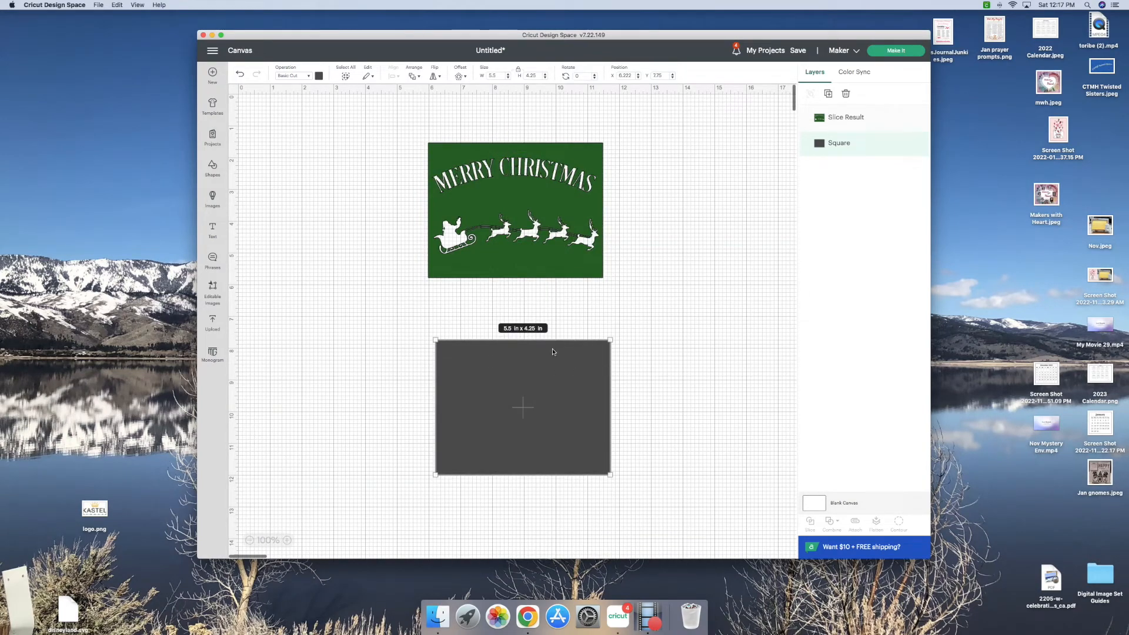
pyautogui.click(829, 94)
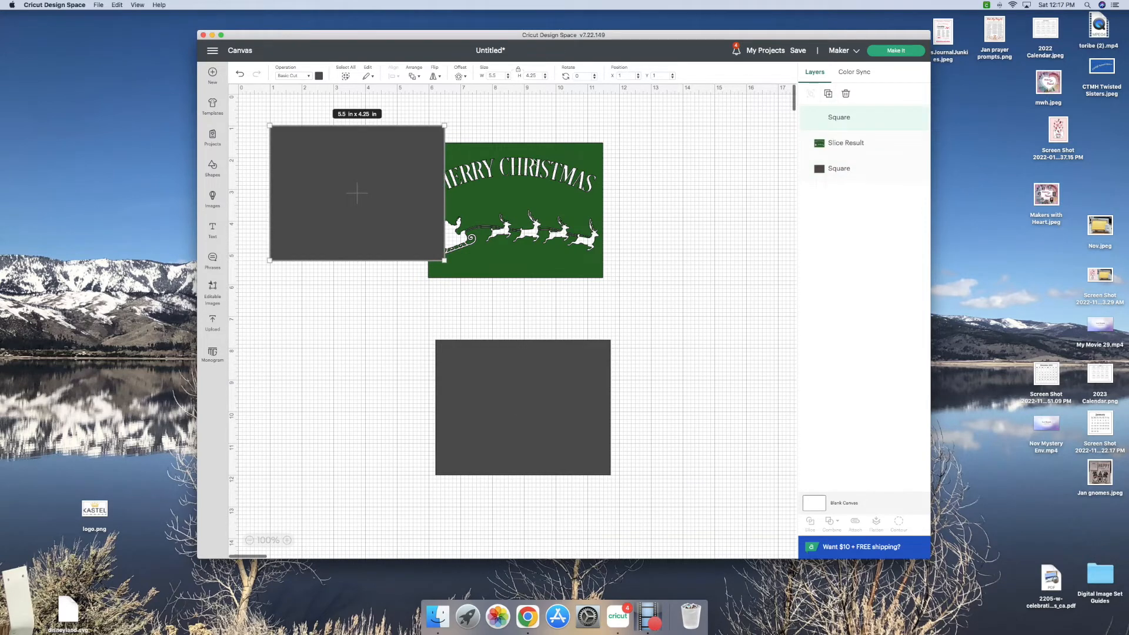
pyautogui.moveTo(409, 199); pyautogui.dragTo(386, 412)
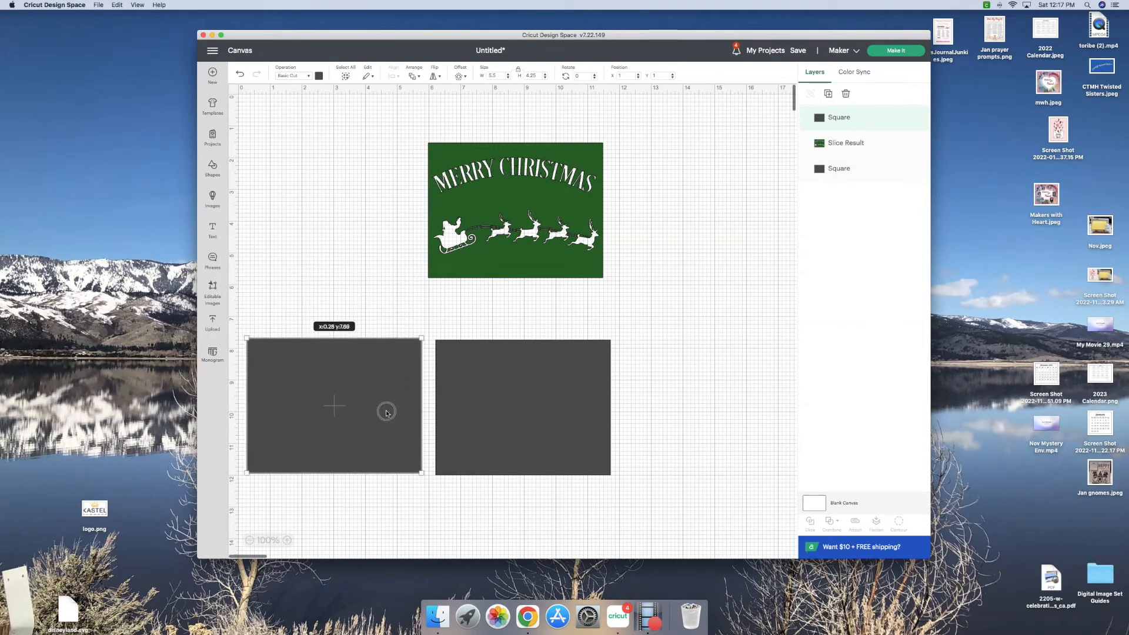
# Step: Try to set the height of the grey rectangle directly below the card to 2.125 in and then 2.25 in
pyautogui.click(471, 408)
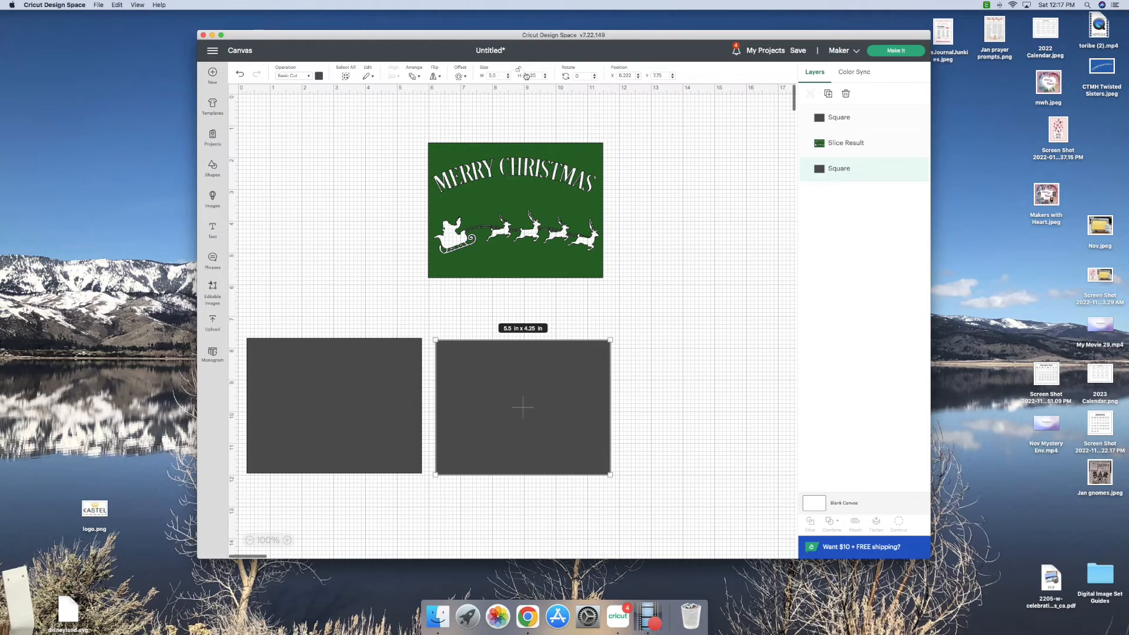
pyautogui.click(537, 75)
pyautogui.write('2.125')
pyautogui.click(637, 159)
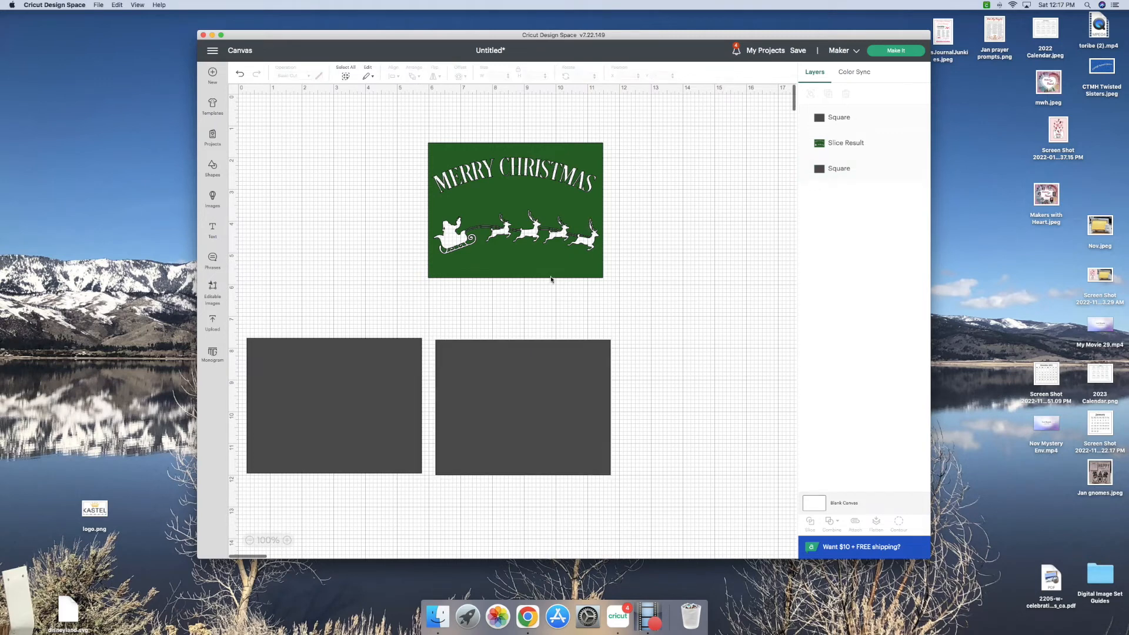
pyautogui.click(524, 408)
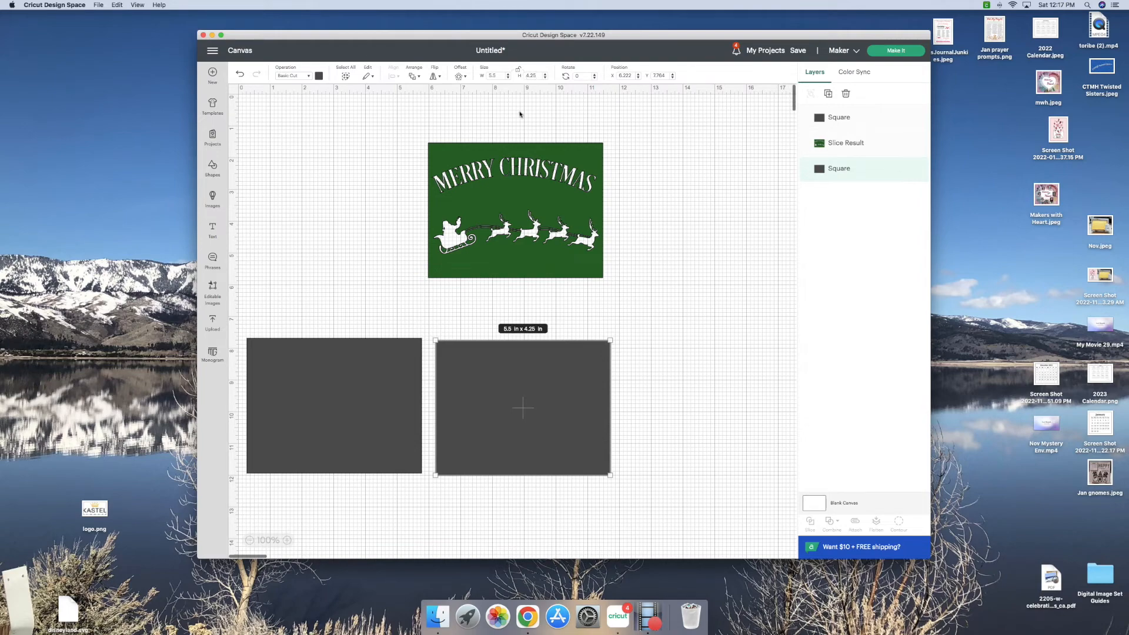
pyautogui.click(532, 76)
pyautogui.moveTo(514, 70); pyautogui.dragTo(508, 70)
pyautogui.write('2.25')
pyautogui.click(652, 235)
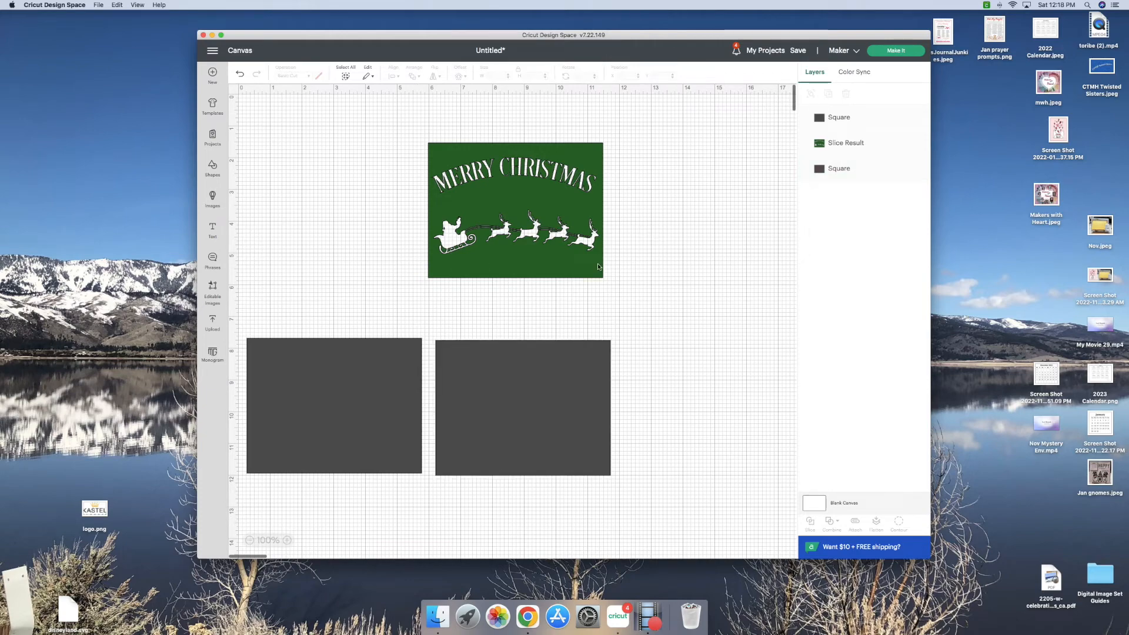
# Step: Set the height of the grey rectangle directly below the card to 2.125 in, keeping its width at 5.5 in
pyautogui.click(536, 410)
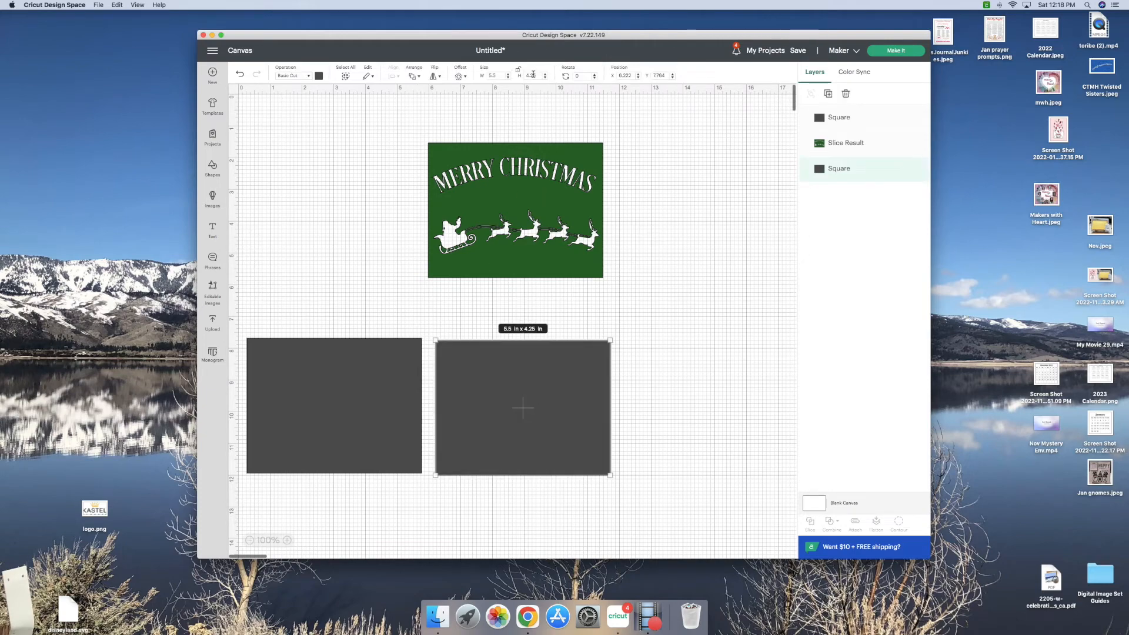
pyautogui.moveTo(537, 75); pyautogui.dragTo(523, 76)
pyautogui.write('2.125')
pyautogui.press('Tab')
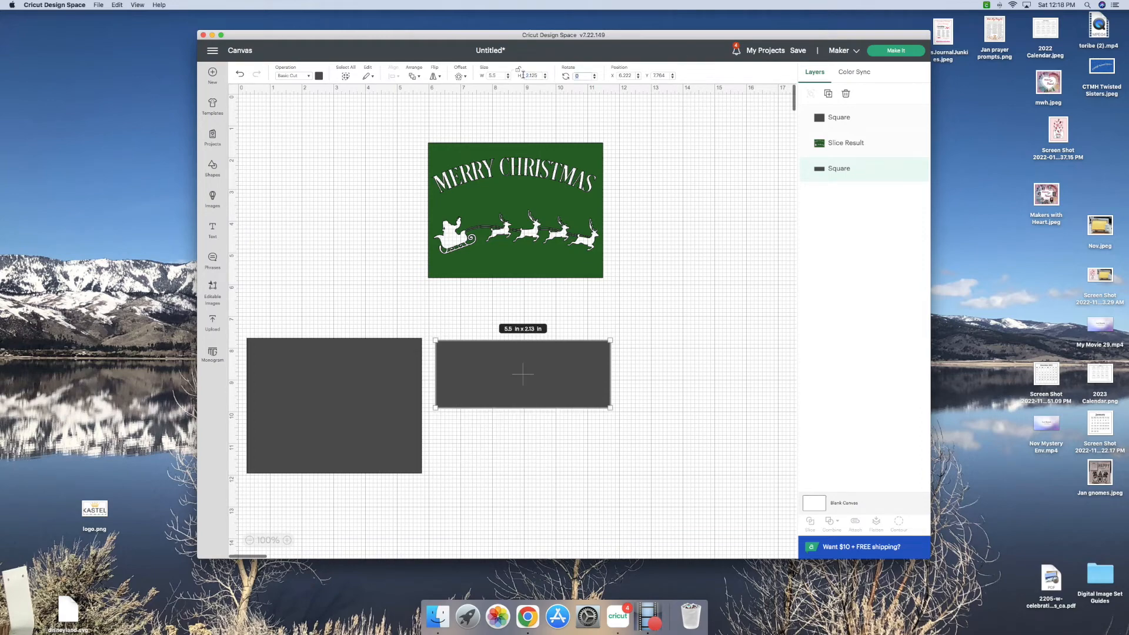
# Step: Set the duplicate grey rectangle's height to 2.125 in while keeping its 5.5 in width
pyautogui.click(362, 405)
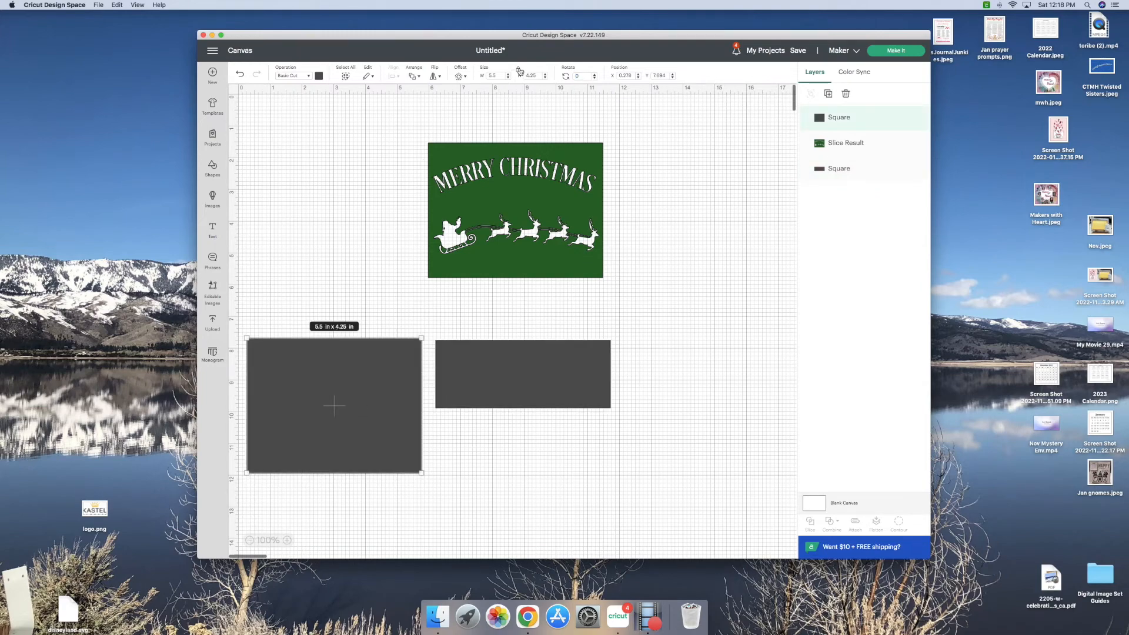
pyautogui.moveTo(541, 75); pyautogui.dragTo(519, 77)
pyautogui.write('2.12')
pyautogui.press('Tab')
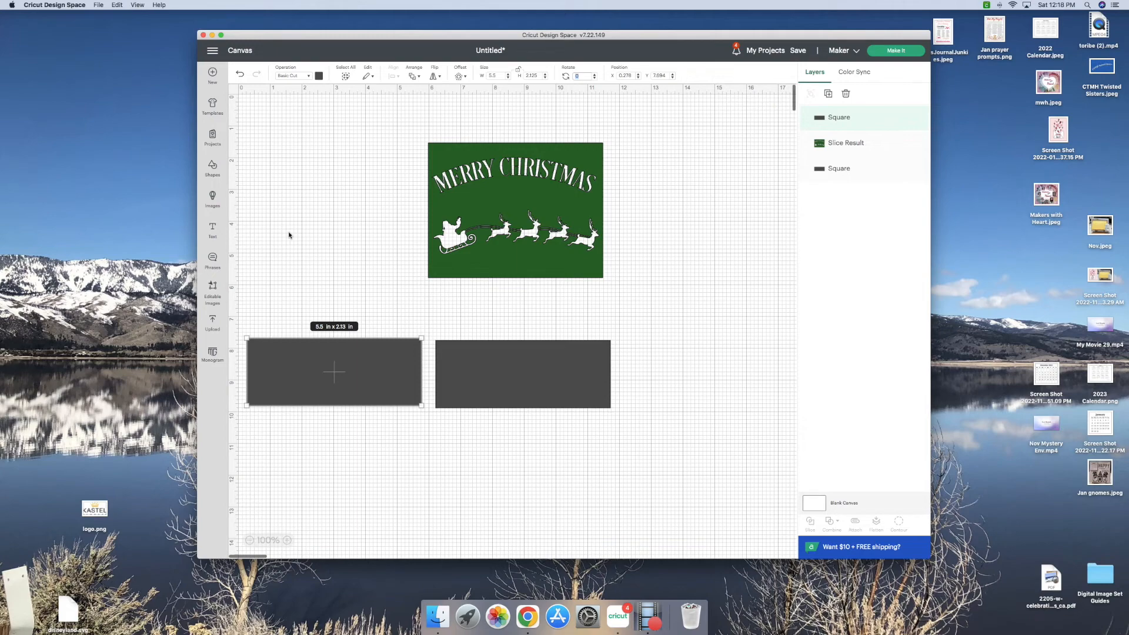
# Step: Color the original grey rectangle bright red and align it behind the Merry Christmas cutout in the green card
pyautogui.click(484, 367)
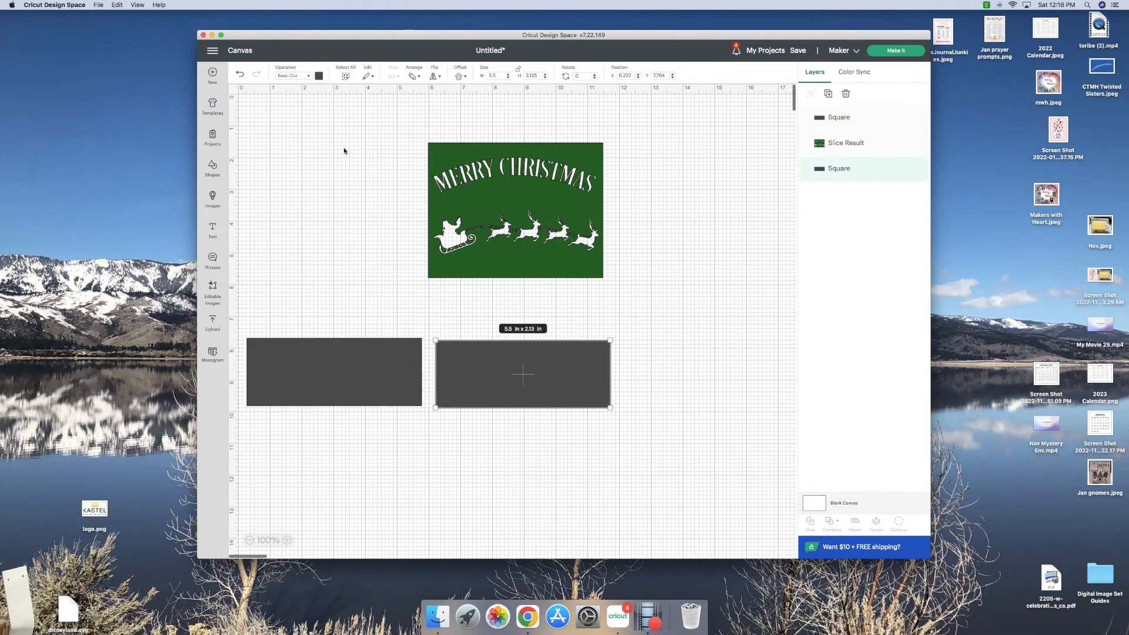
pyautogui.click(319, 76)
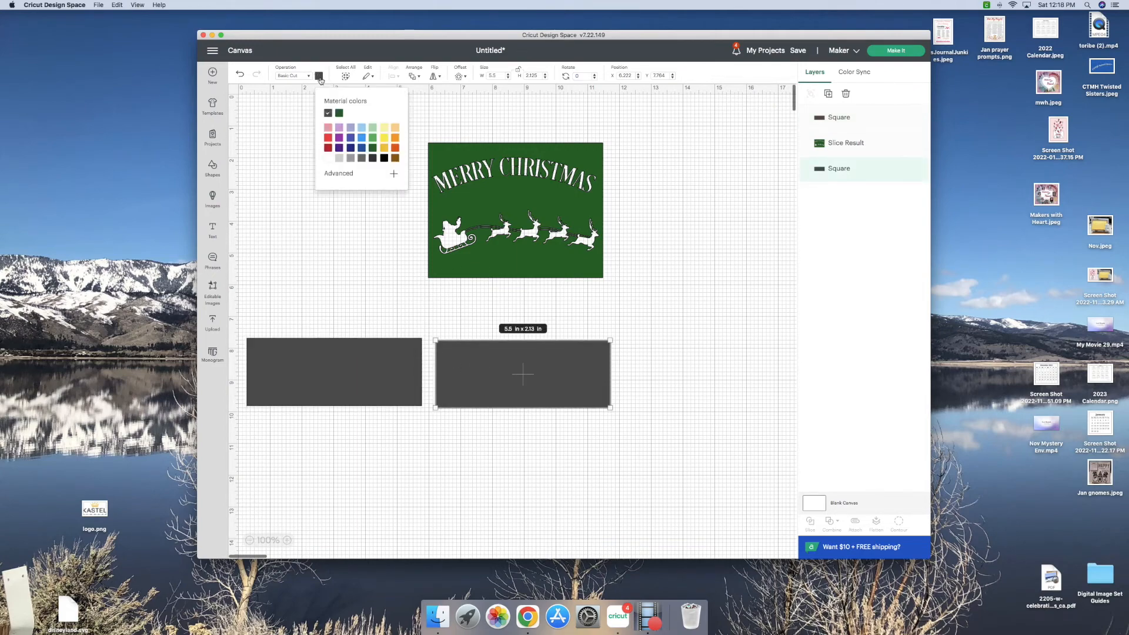
pyautogui.click(328, 139)
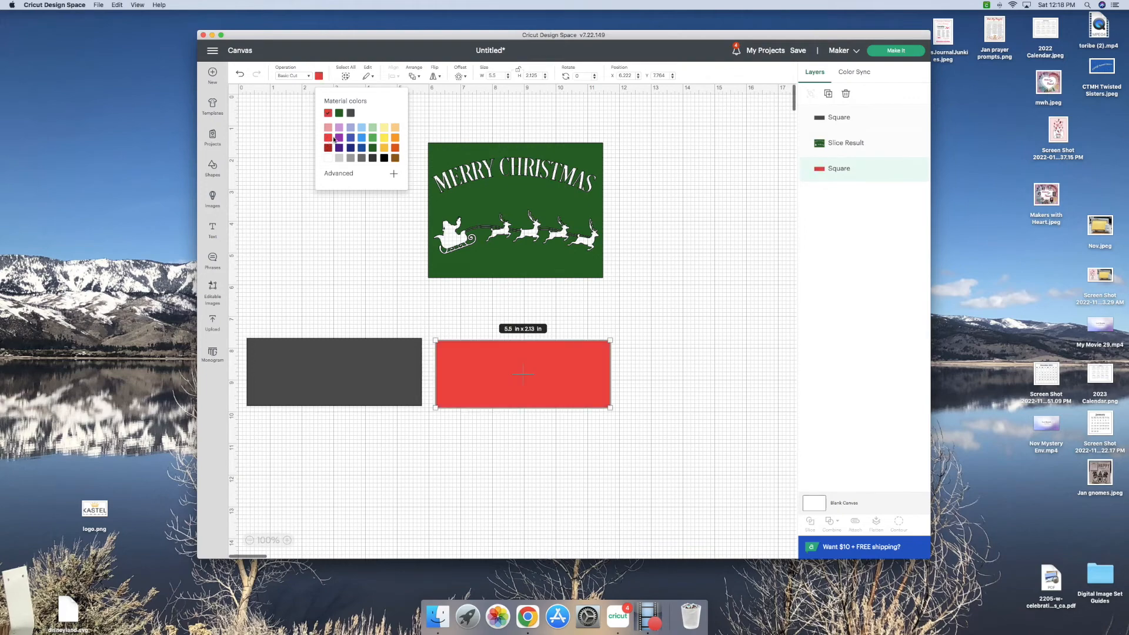
pyautogui.moveTo(485, 374); pyautogui.dragTo(467, 195)
pyautogui.click(467, 195)
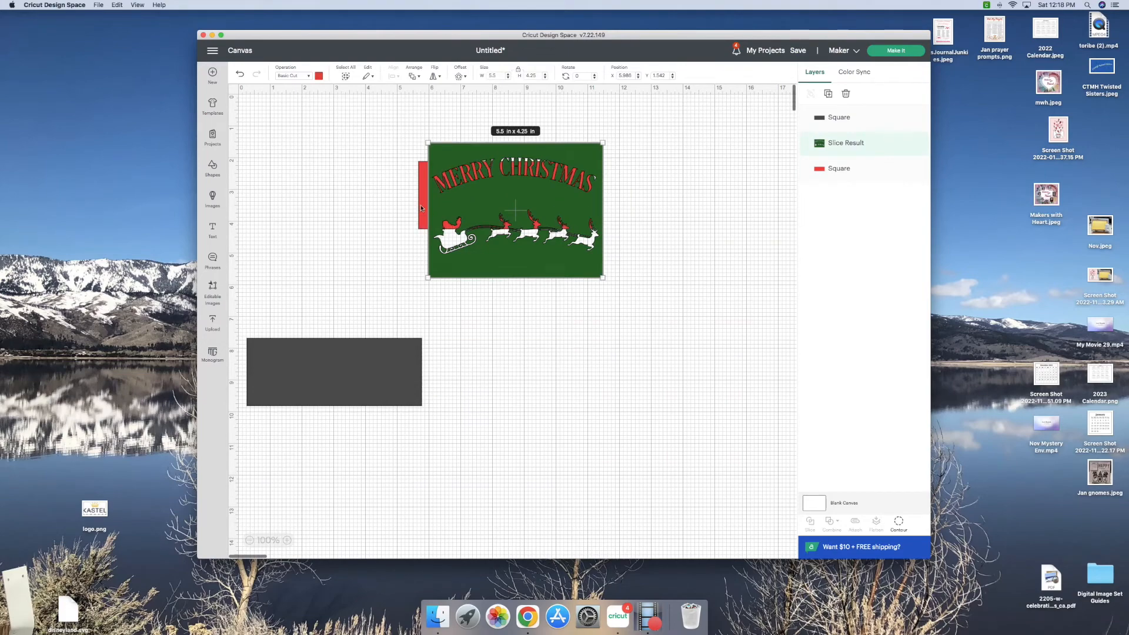
pyautogui.moveTo(422, 208); pyautogui.dragTo(431, 189)
# Step: Move the remaining grey rectangle beneath the card and give it the custom dark red color #741212
pyautogui.moveTo(307, 383); pyautogui.dragTo(473, 377)
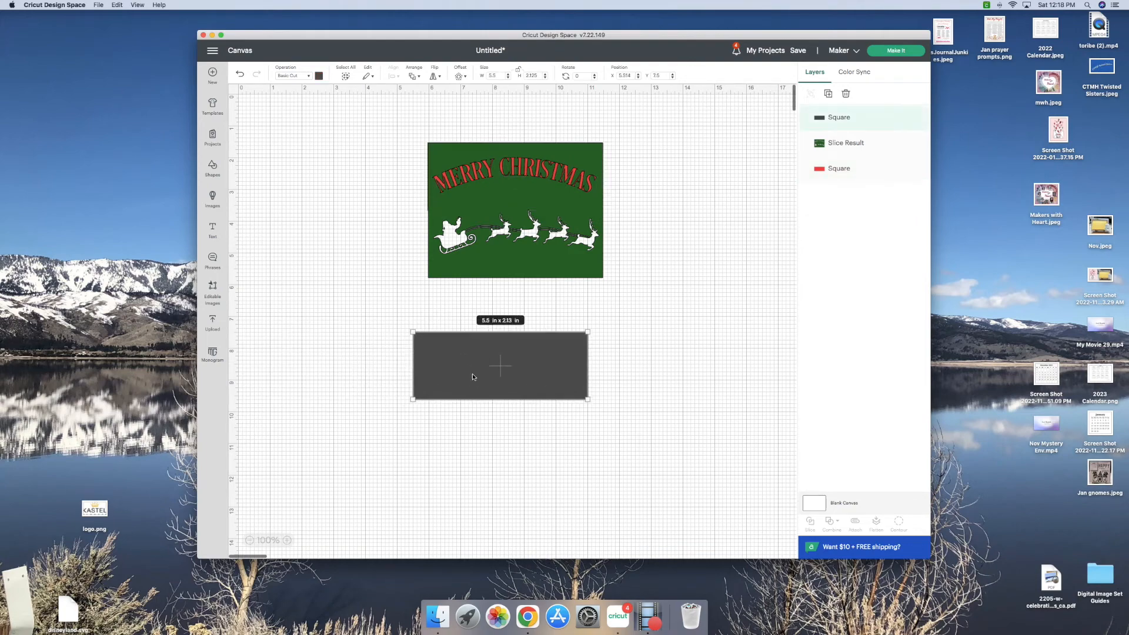
pyautogui.click(319, 76)
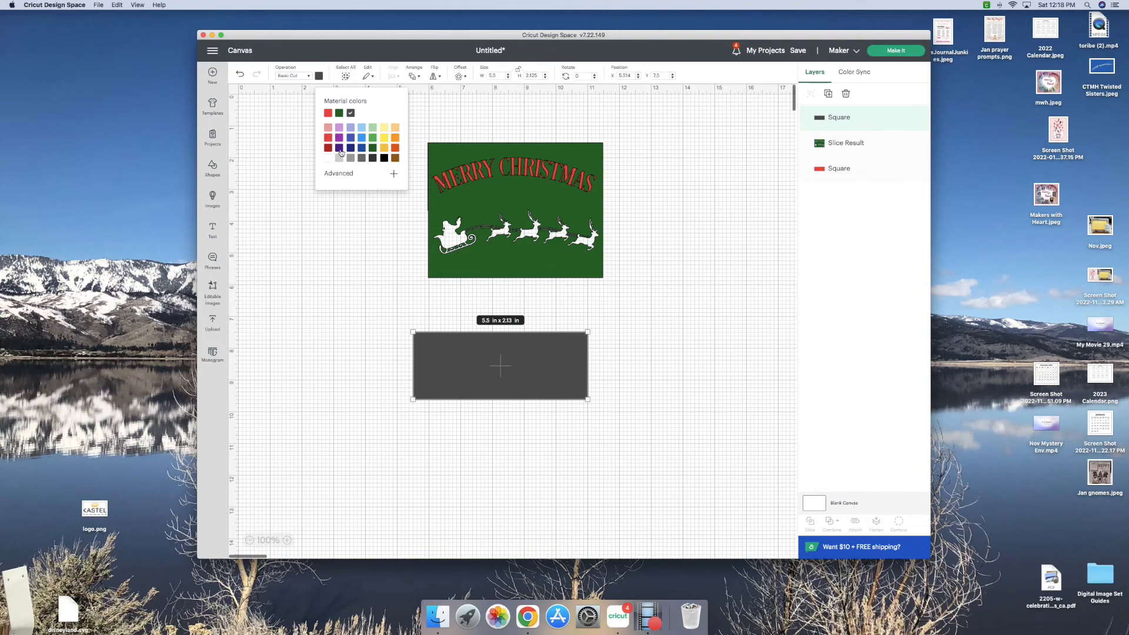
pyautogui.click(395, 177)
pyautogui.click(388, 207)
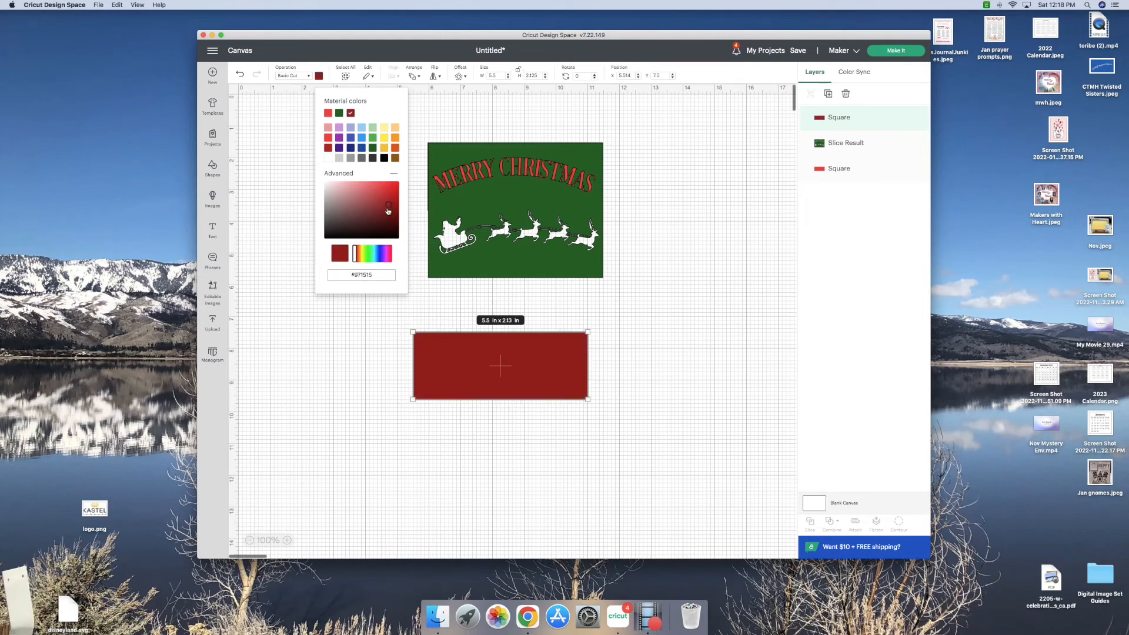
pyautogui.moveTo(388, 211); pyautogui.dragTo(388, 216)
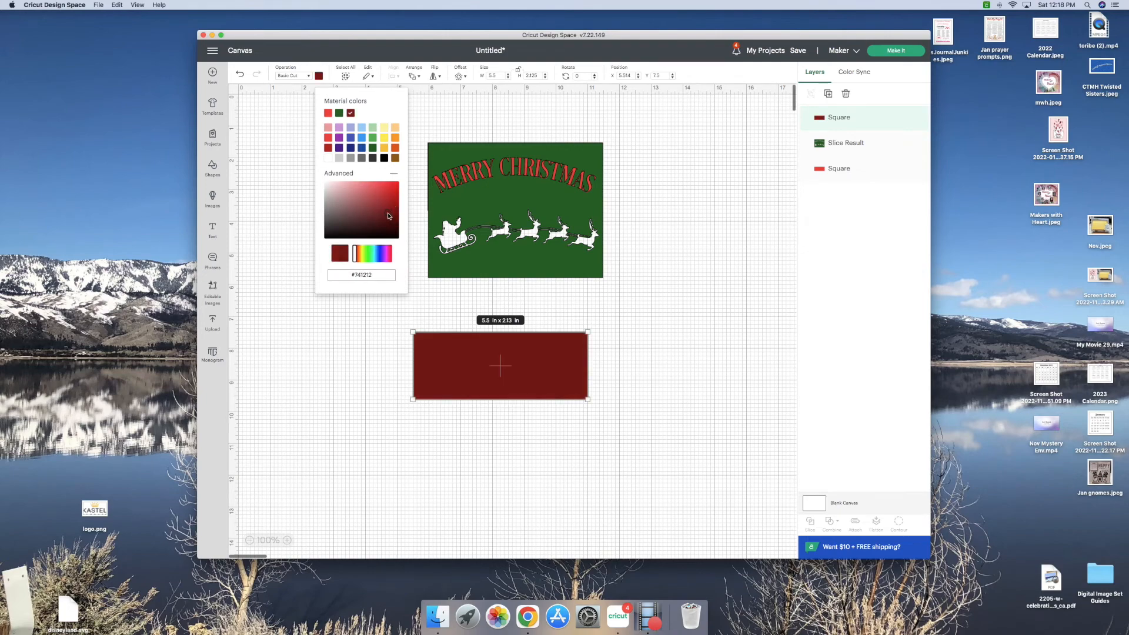
pyautogui.click(330, 370)
# Step: Place the dark red rectangle over the Santa sleigh cutout and send it to the back
pyautogui.moveTo(489, 369); pyautogui.dragTo(504, 242)
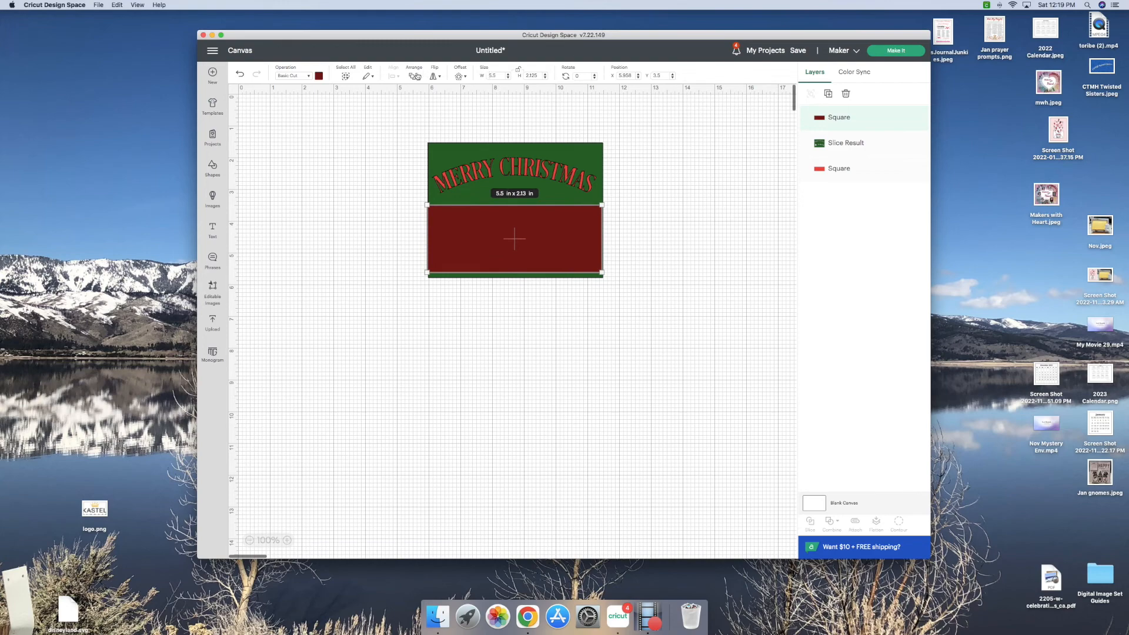
pyautogui.click(414, 76)
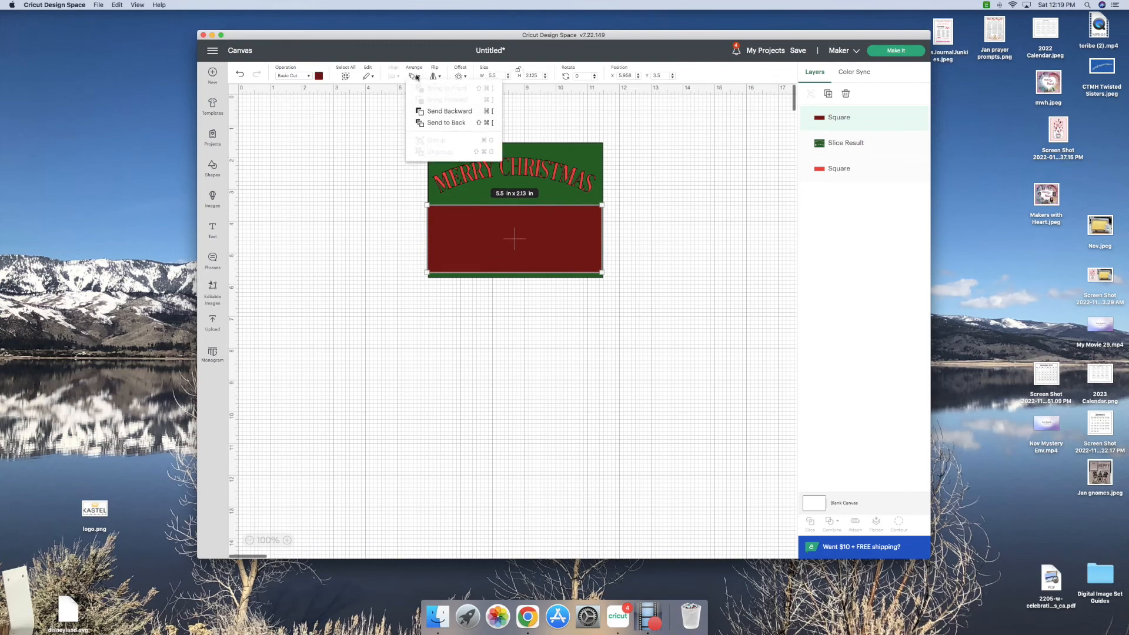
pyautogui.click(443, 124)
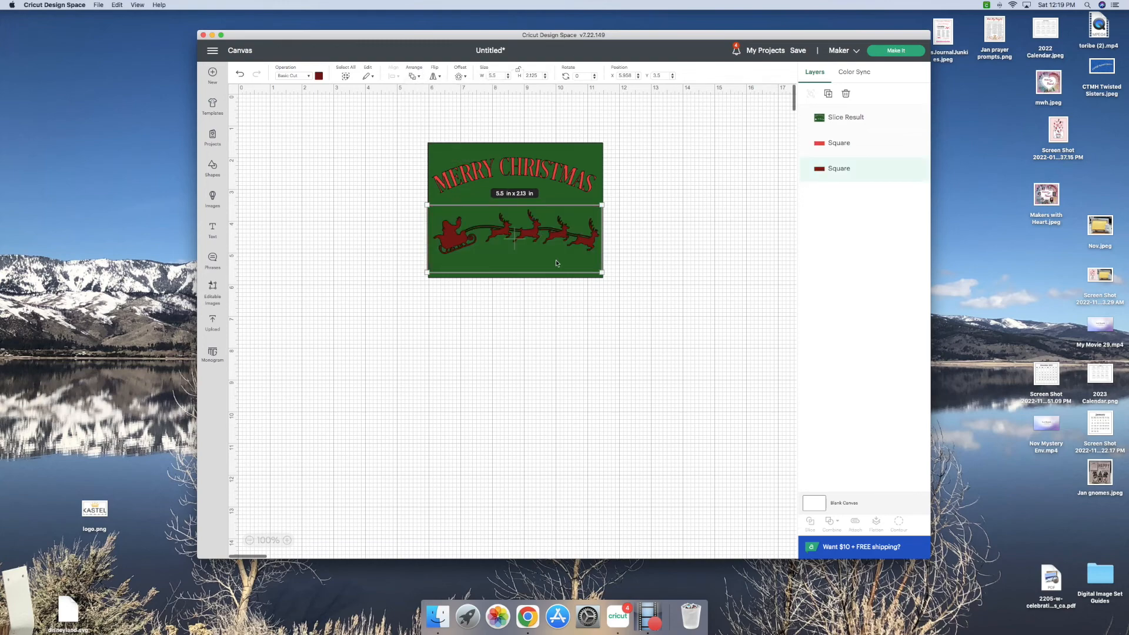
pyautogui.click(651, 269)
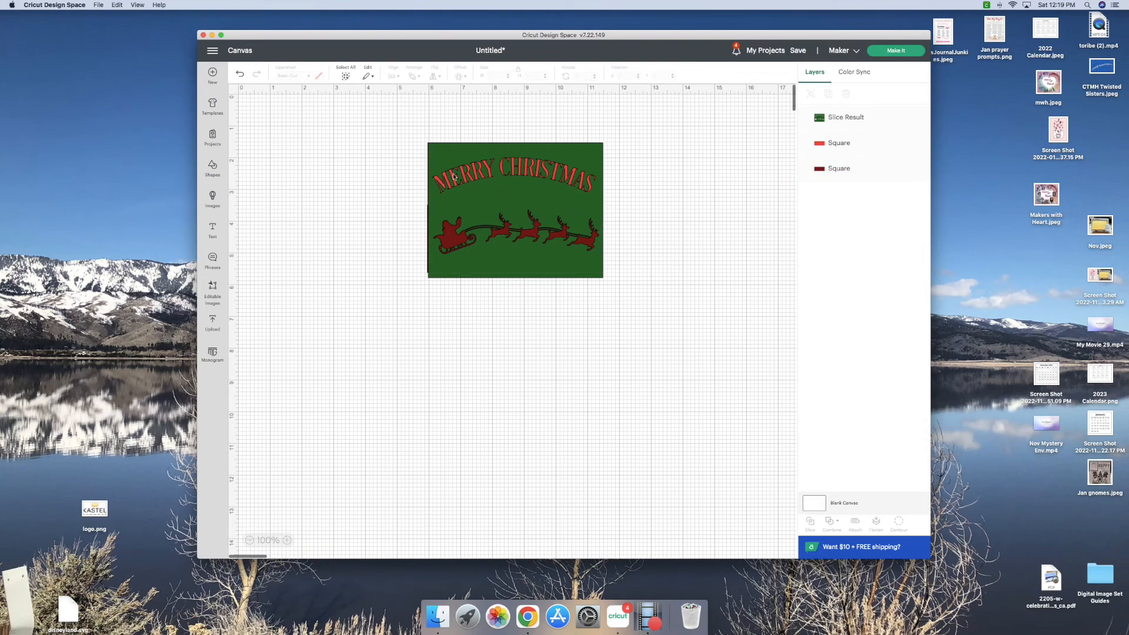